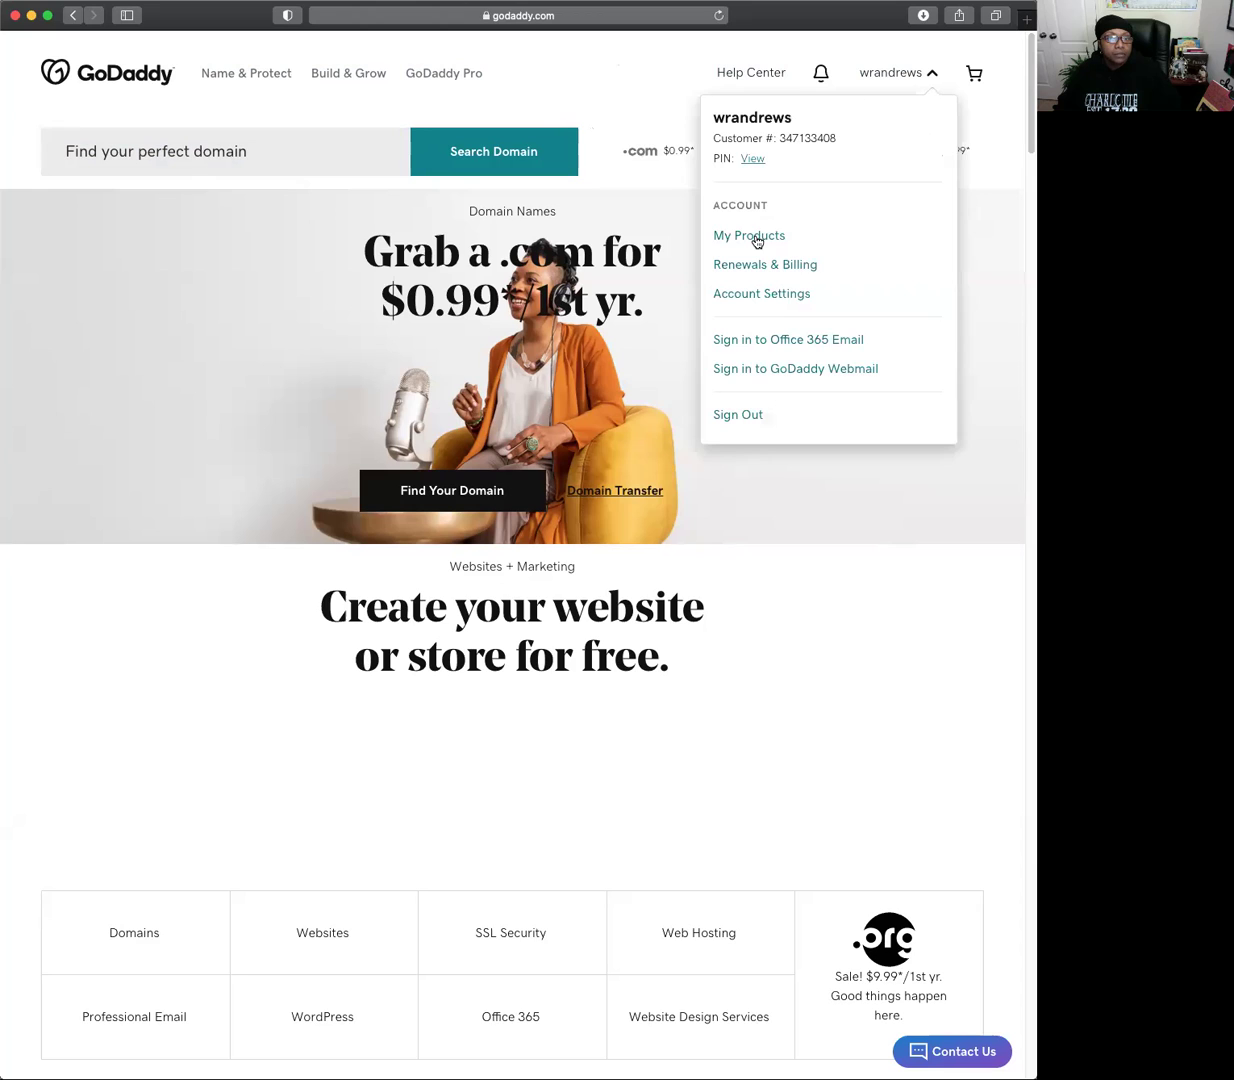
# Open My Products from the account menu and scroll down to the 20networkleads.com listing.
pyautogui.click(758, 242)
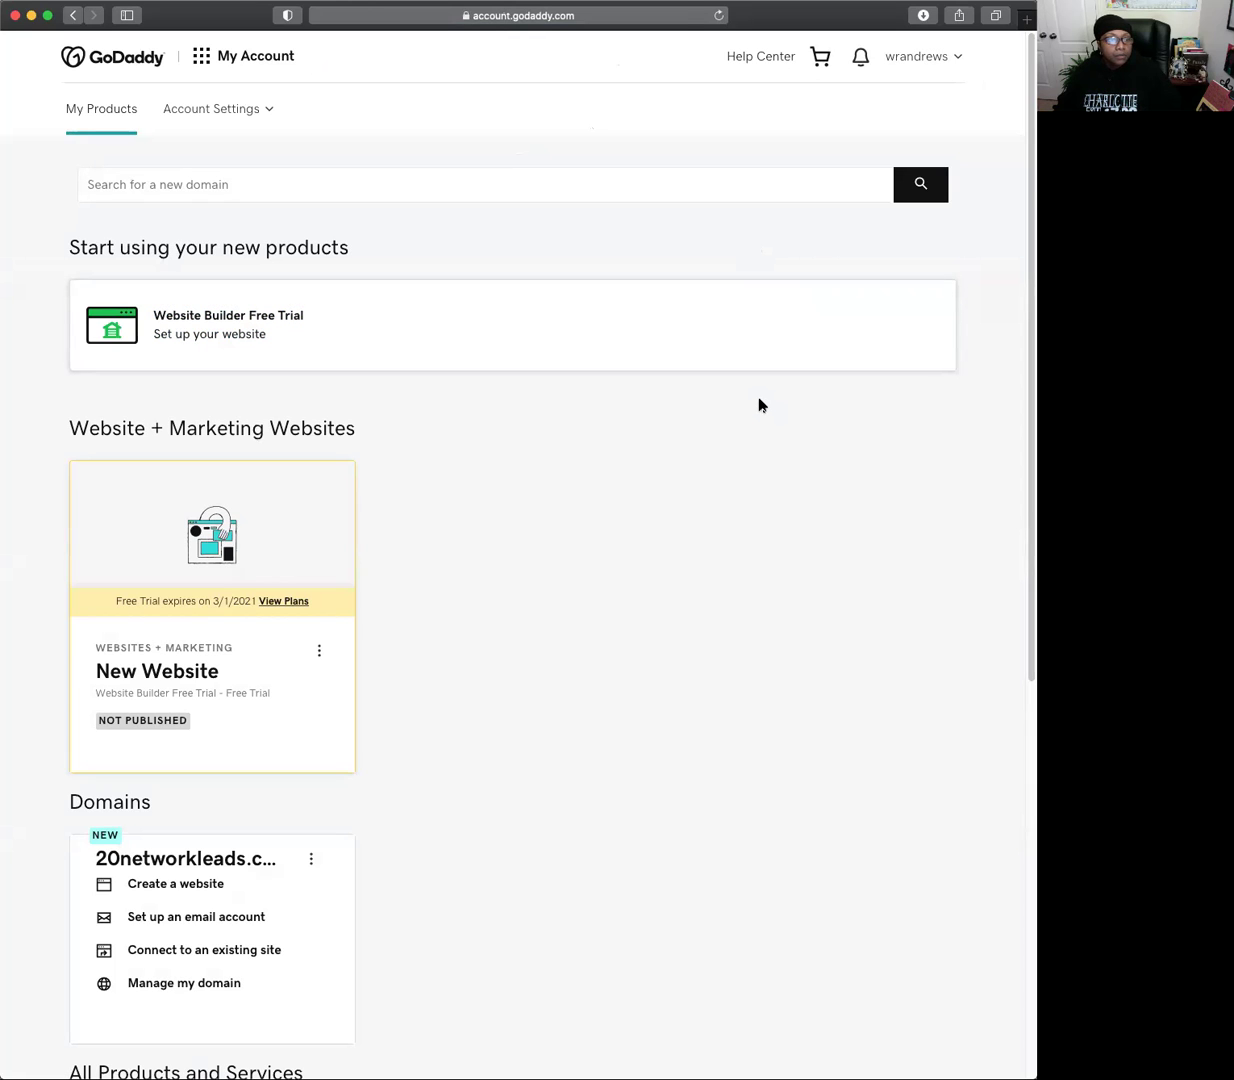
pyautogui.scroll(-10, 760, 405)
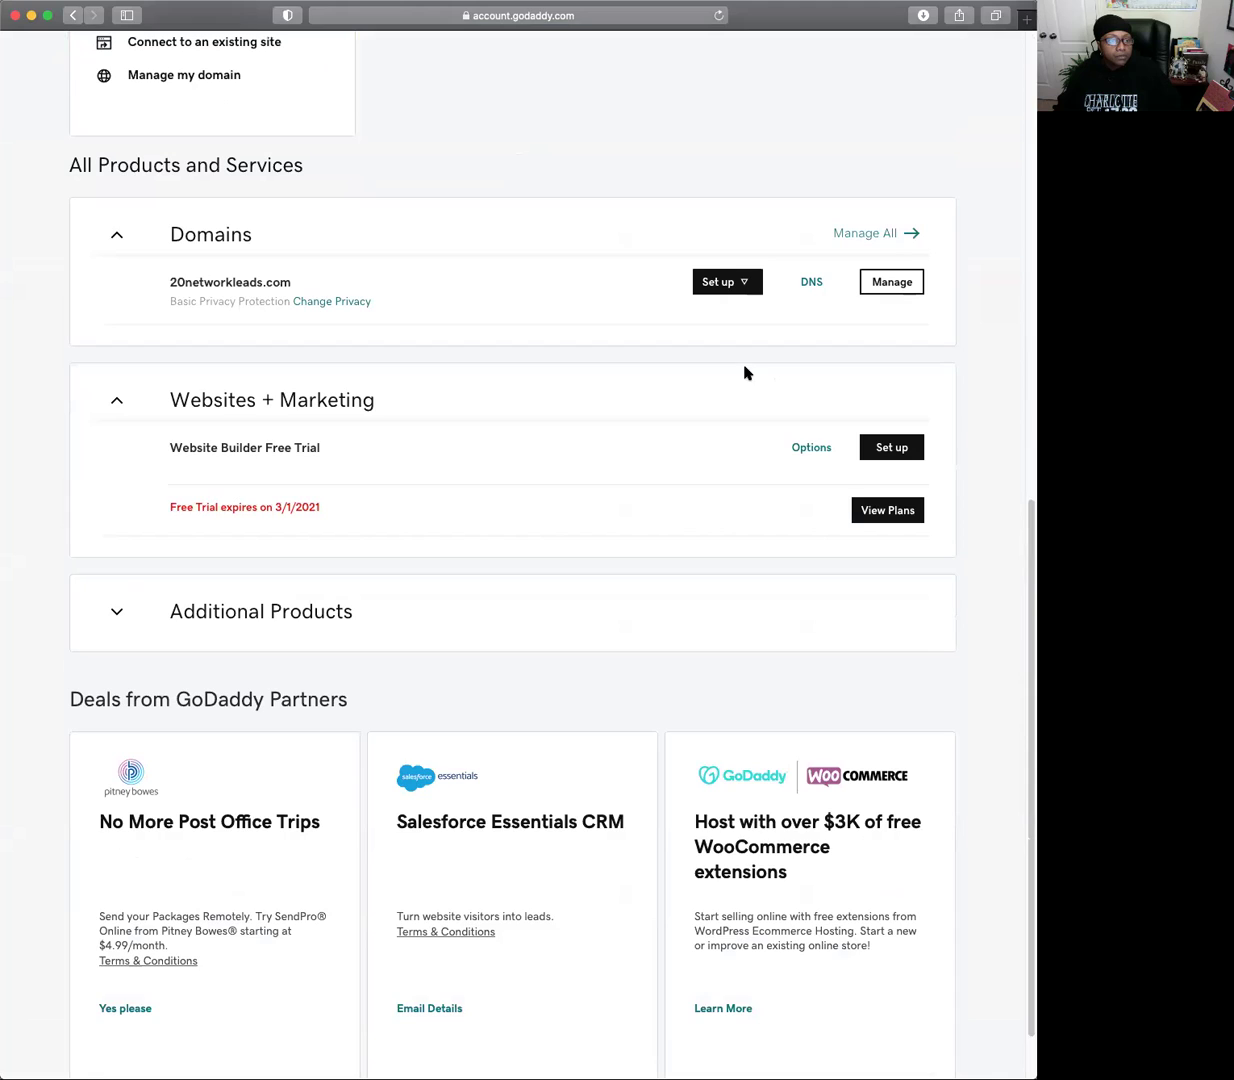
pyautogui.scroll(-1, 745, 373)
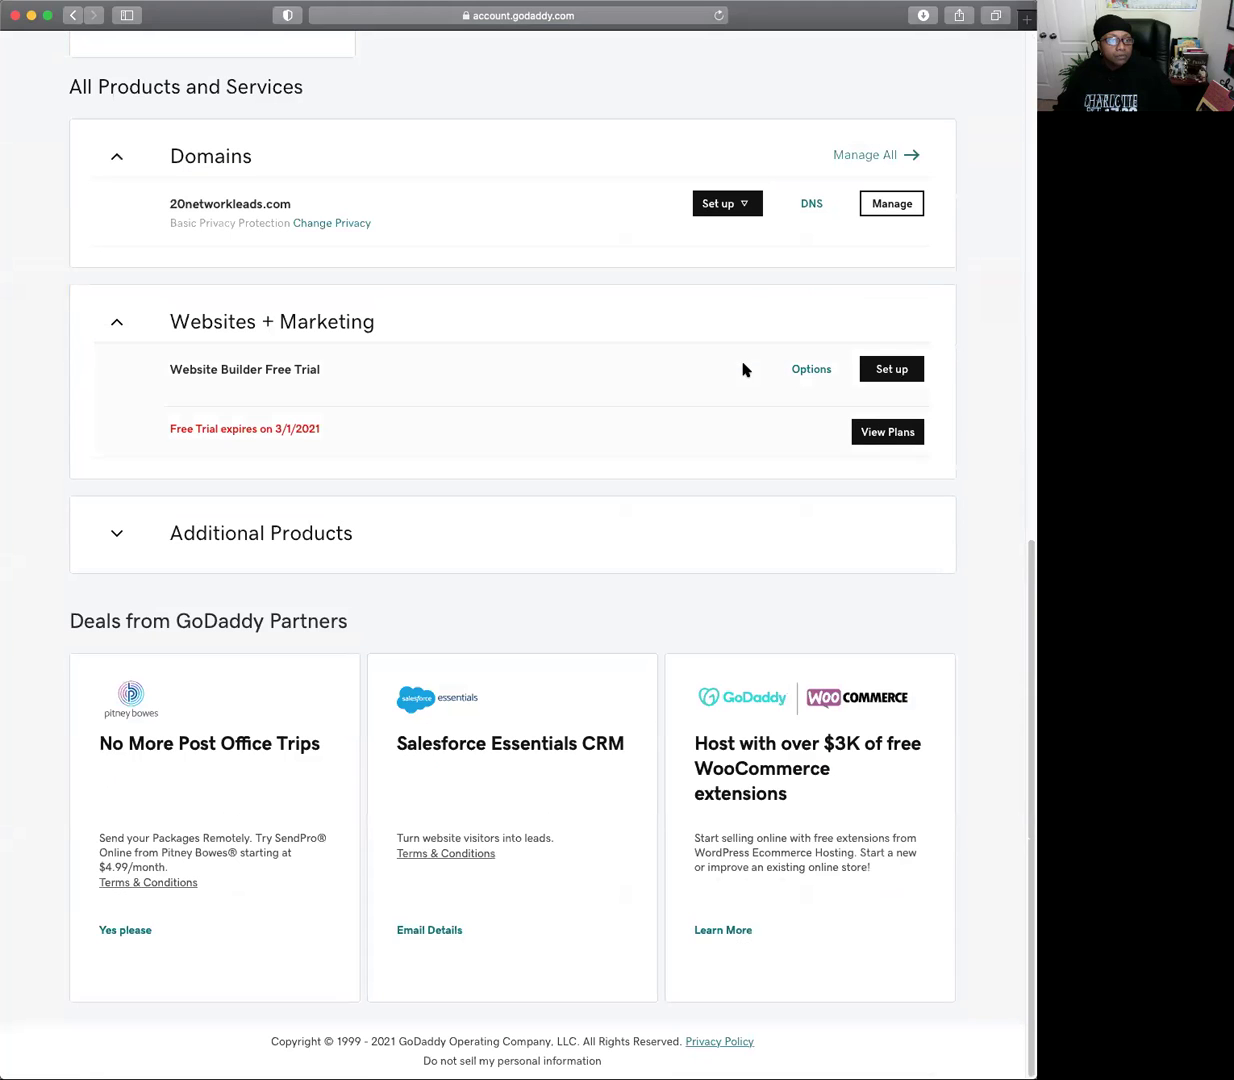
# Open DNS Management for 20networkleads.com and scroll down to the Forwarding section.
pyautogui.click(803, 206)
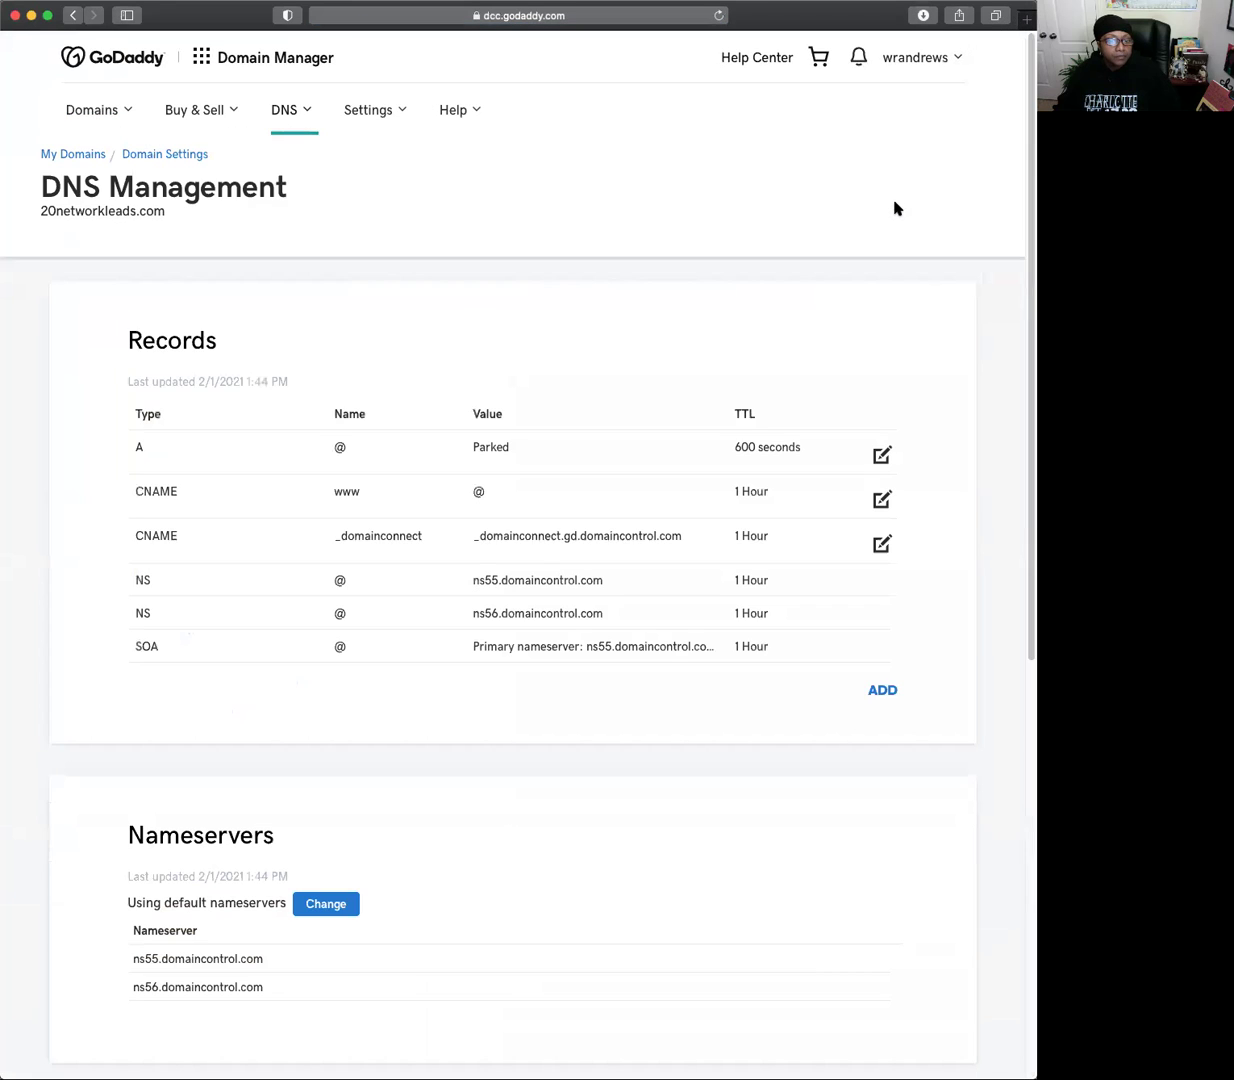
pyautogui.scroll(-2, 832, 421)
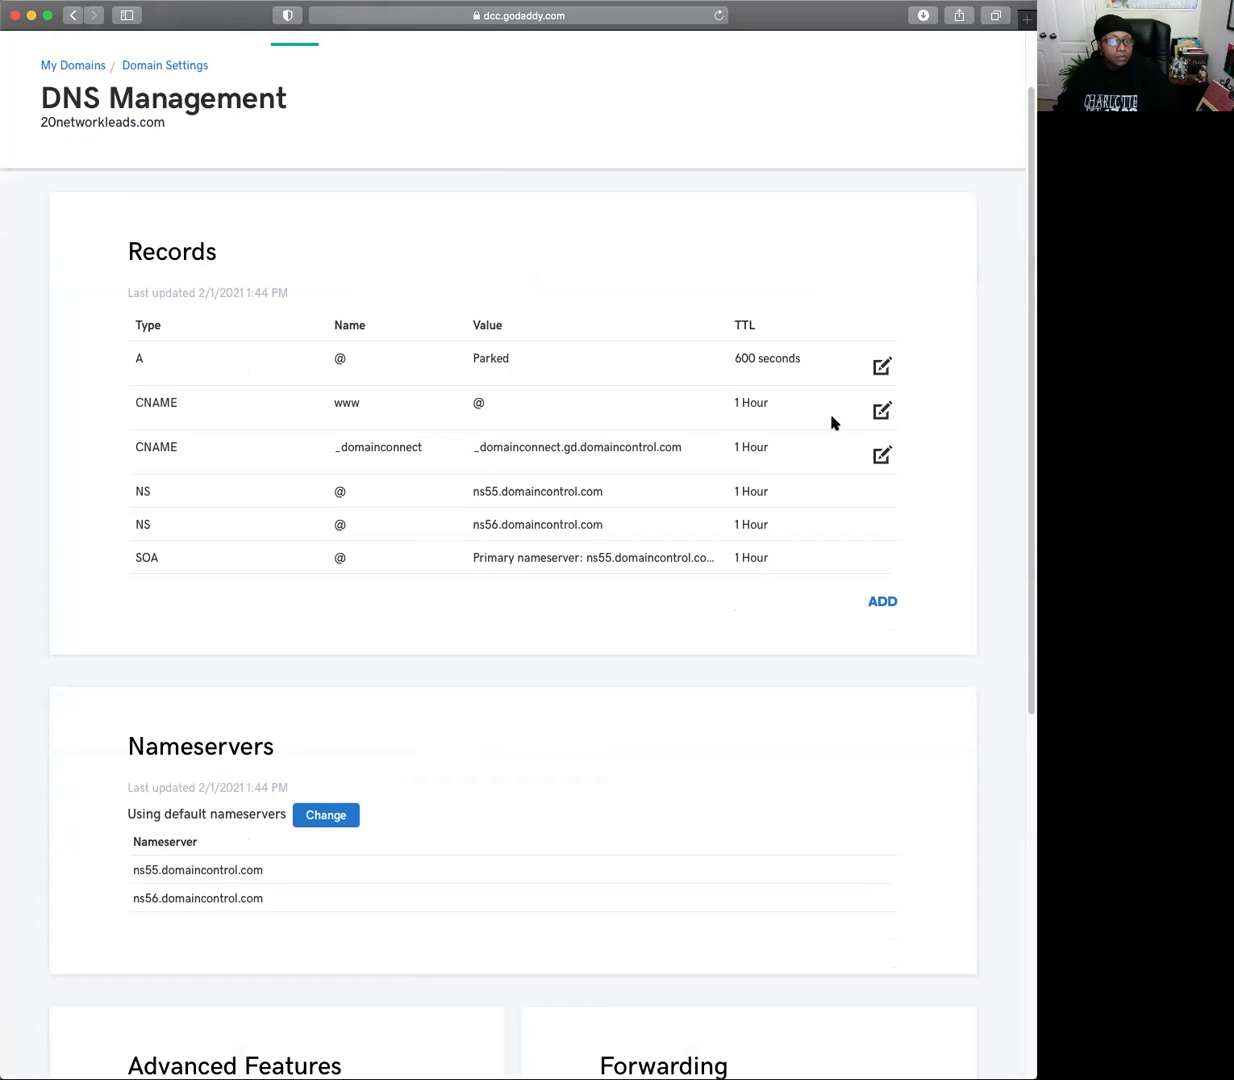
pyautogui.scroll(-6, 832, 421)
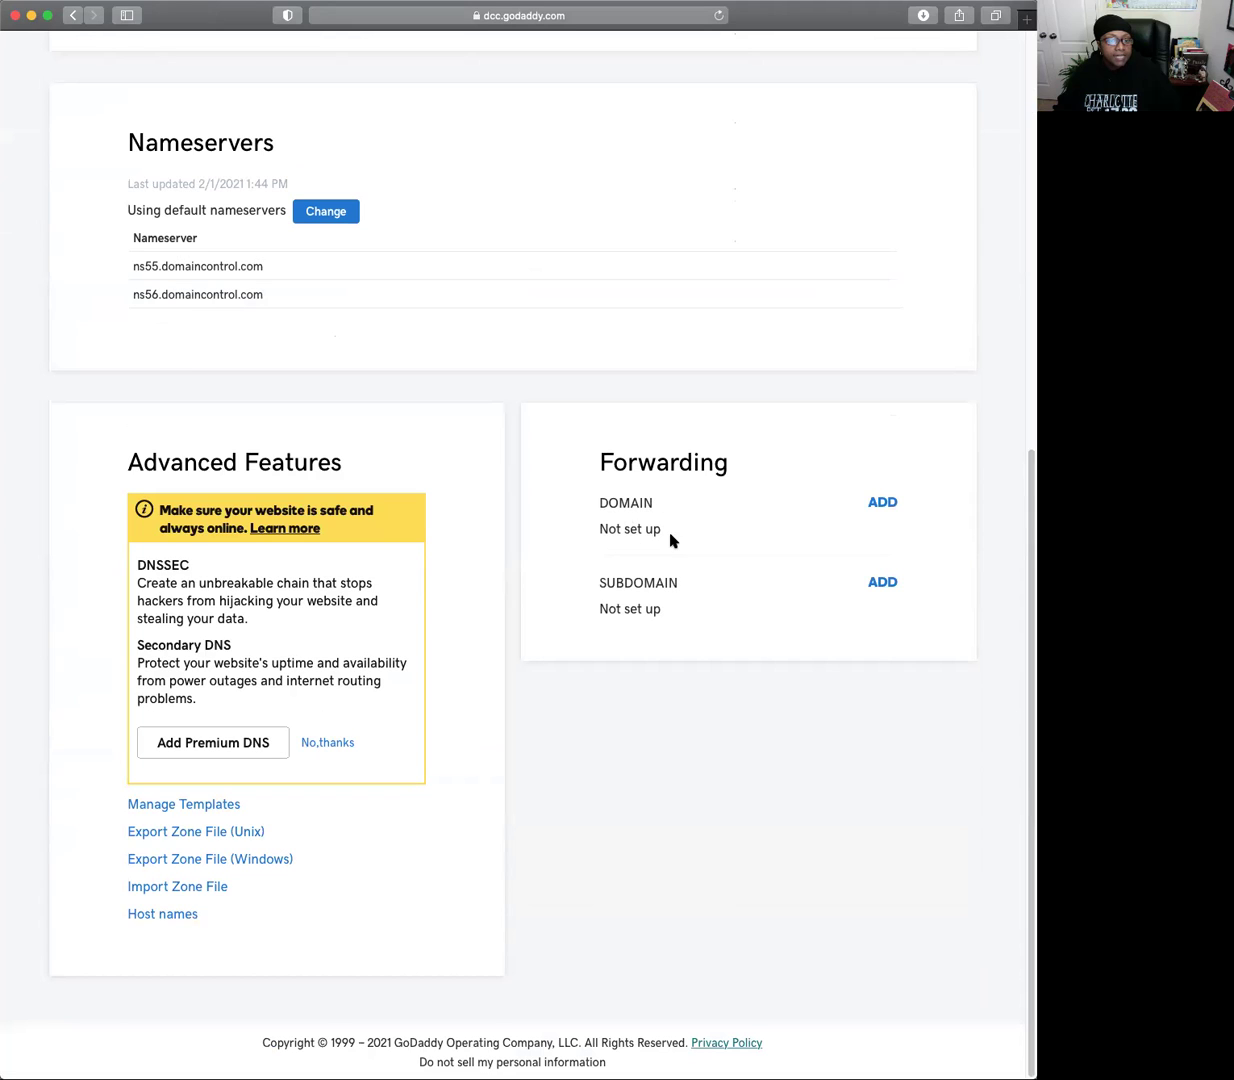
pyautogui.click(882, 501)
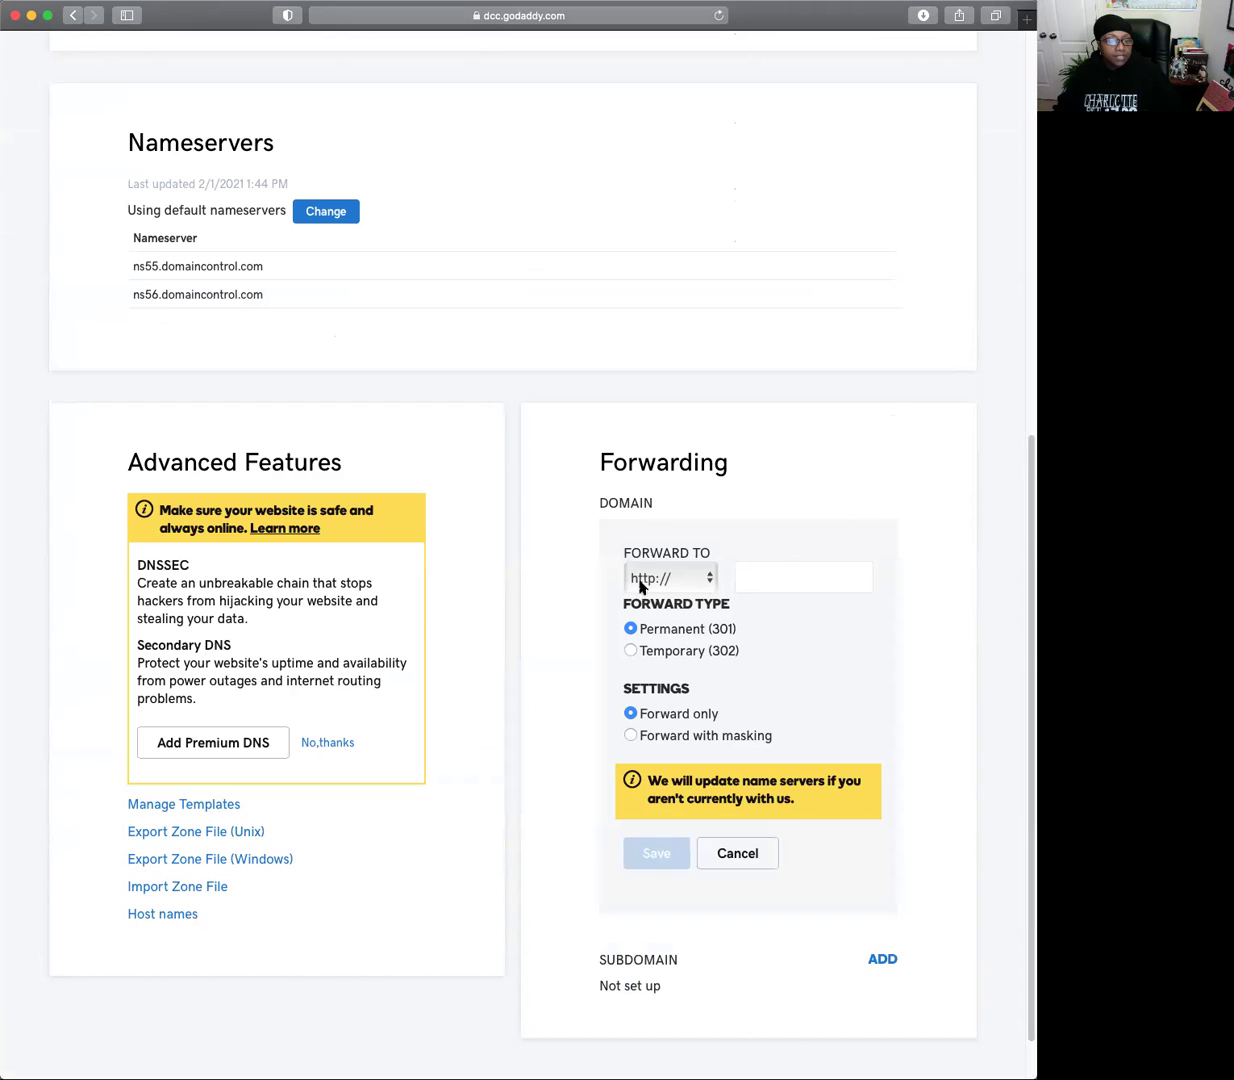
pyautogui.click(709, 584)
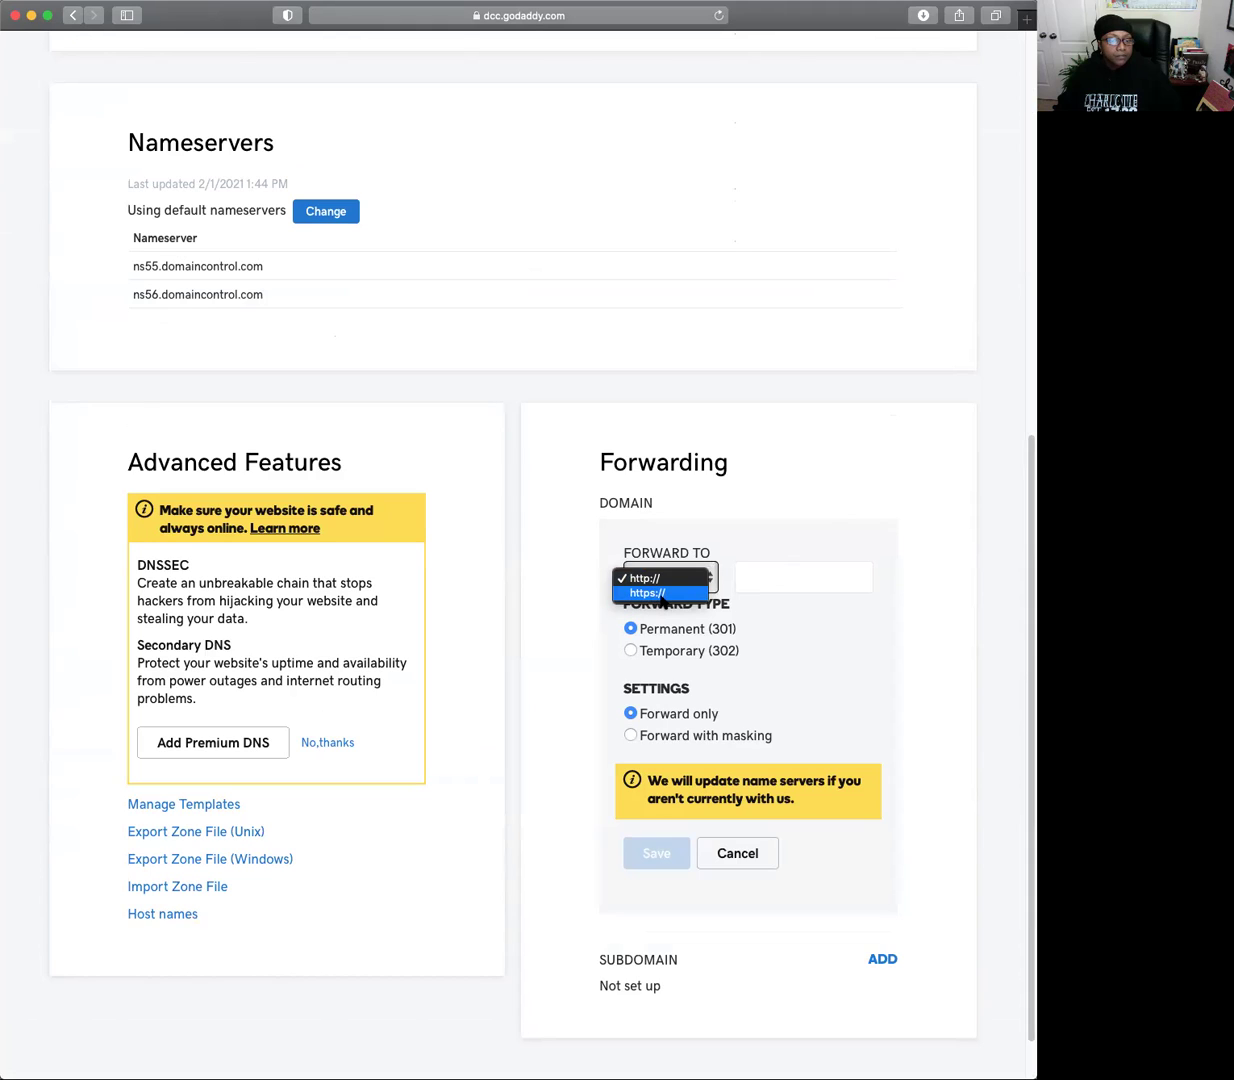
pyautogui.click(662, 594)
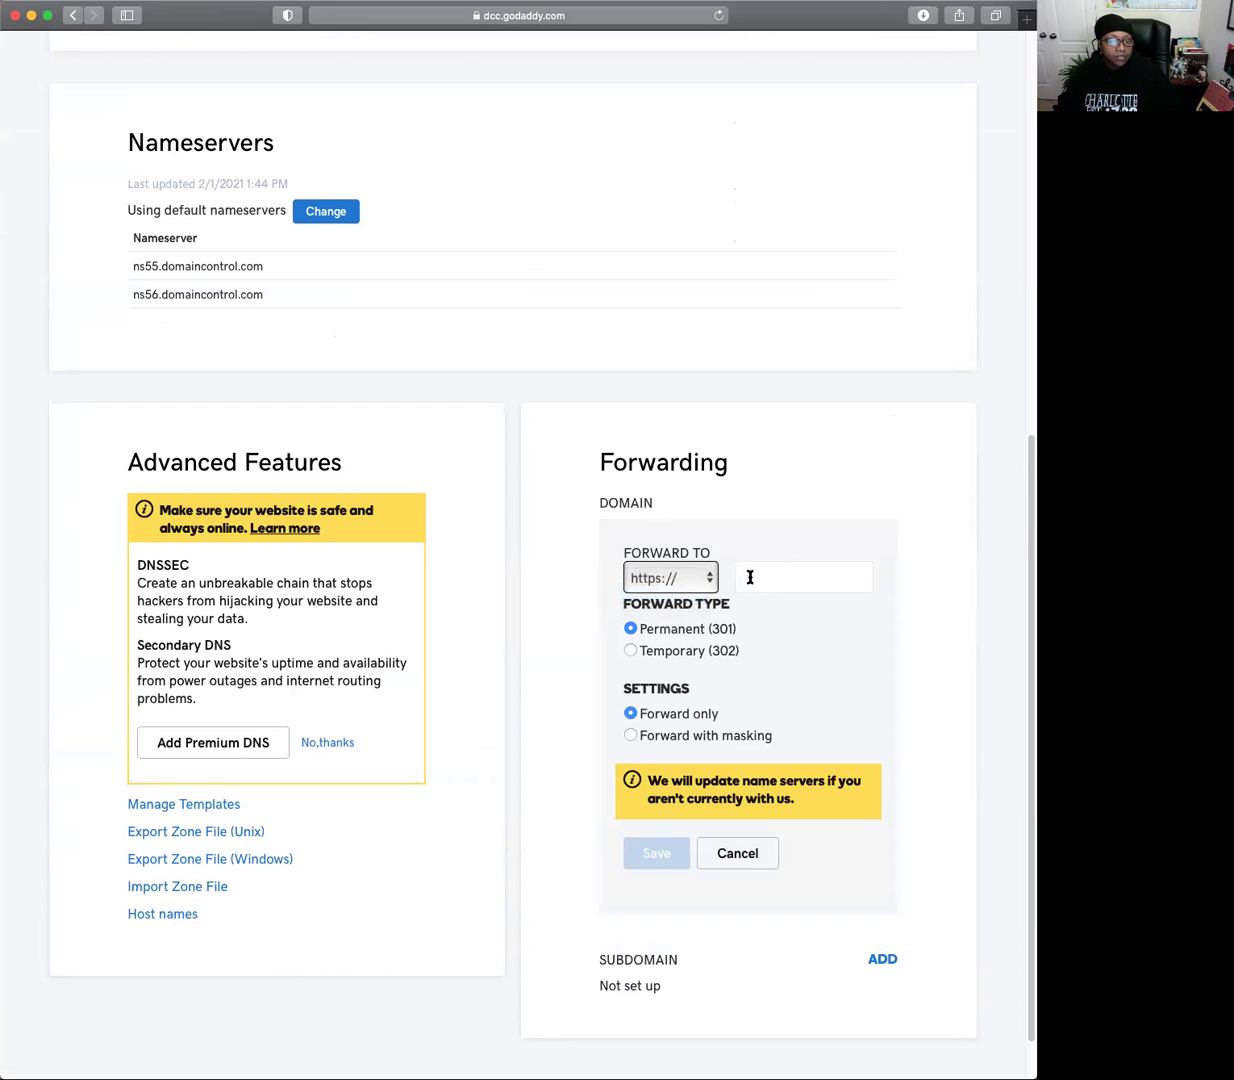
pyautogui.click(750, 577)
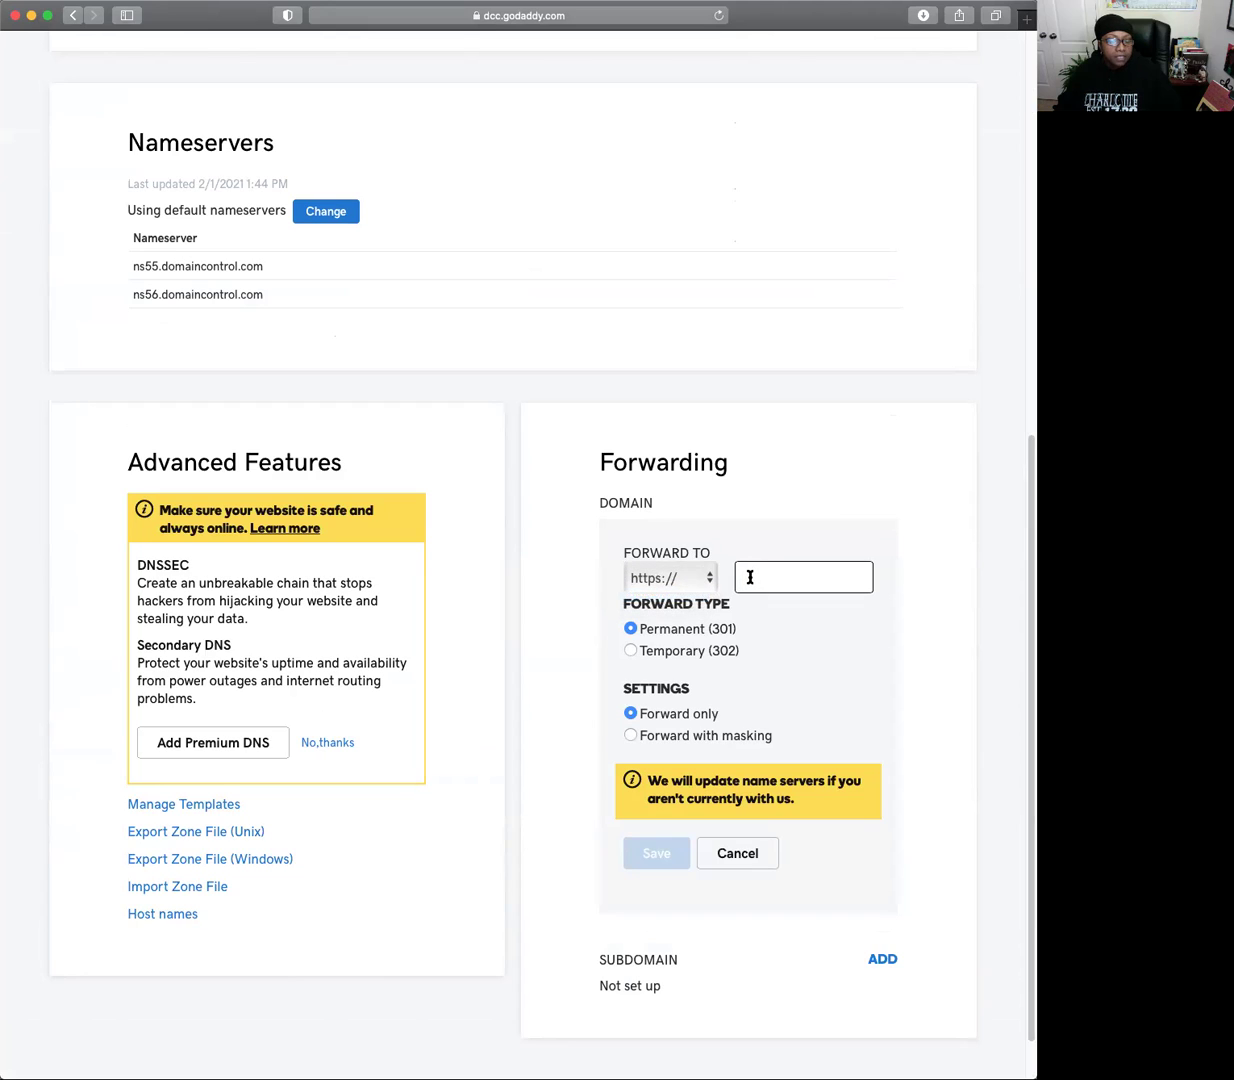
pyautogui.rightClick(755, 576)
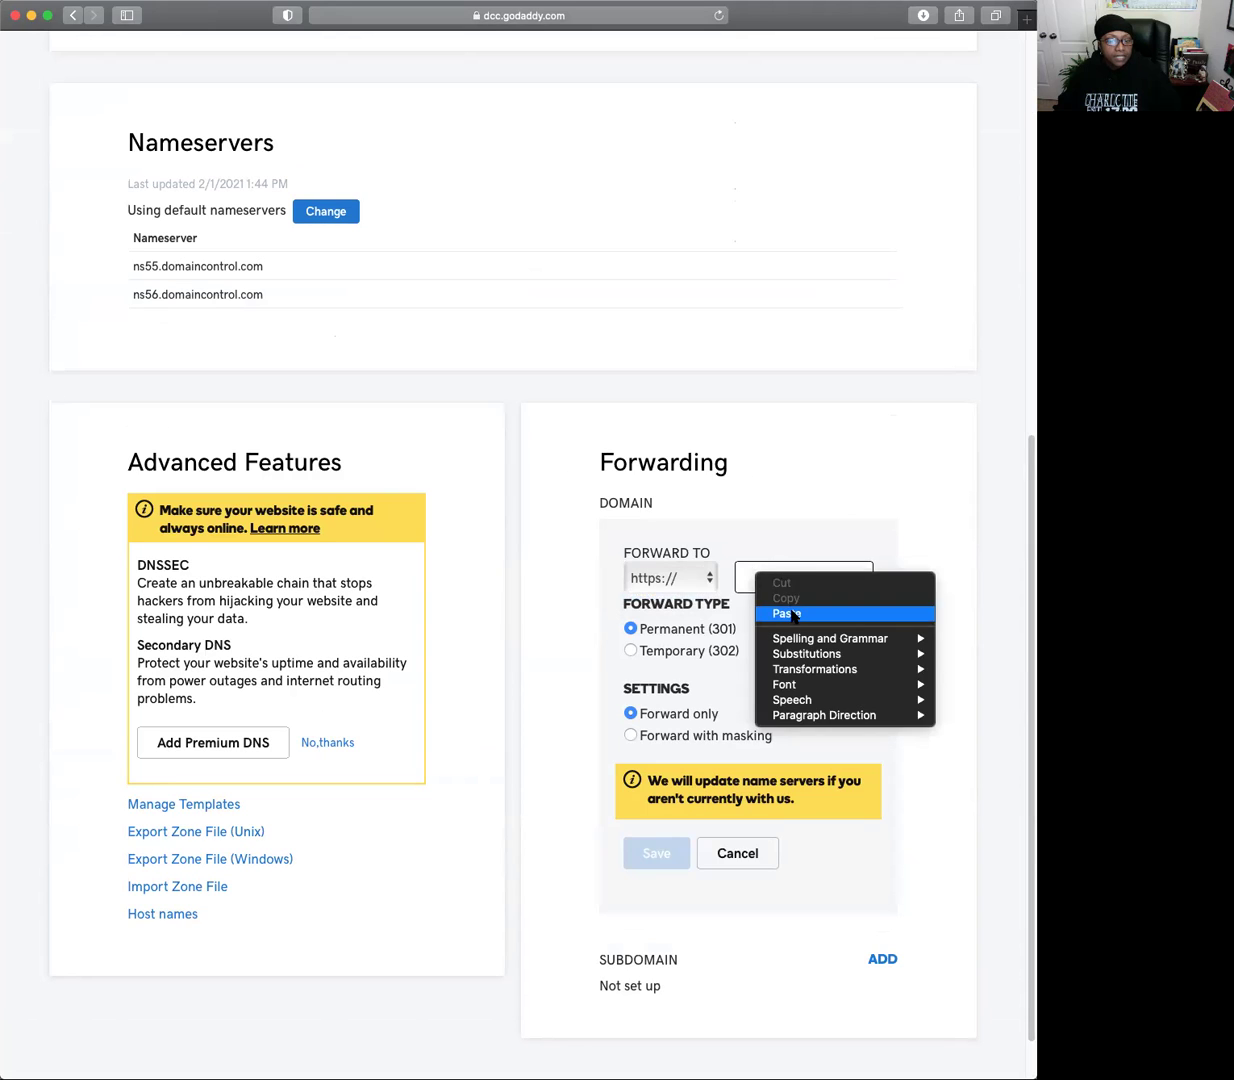
pyautogui.click(791, 614)
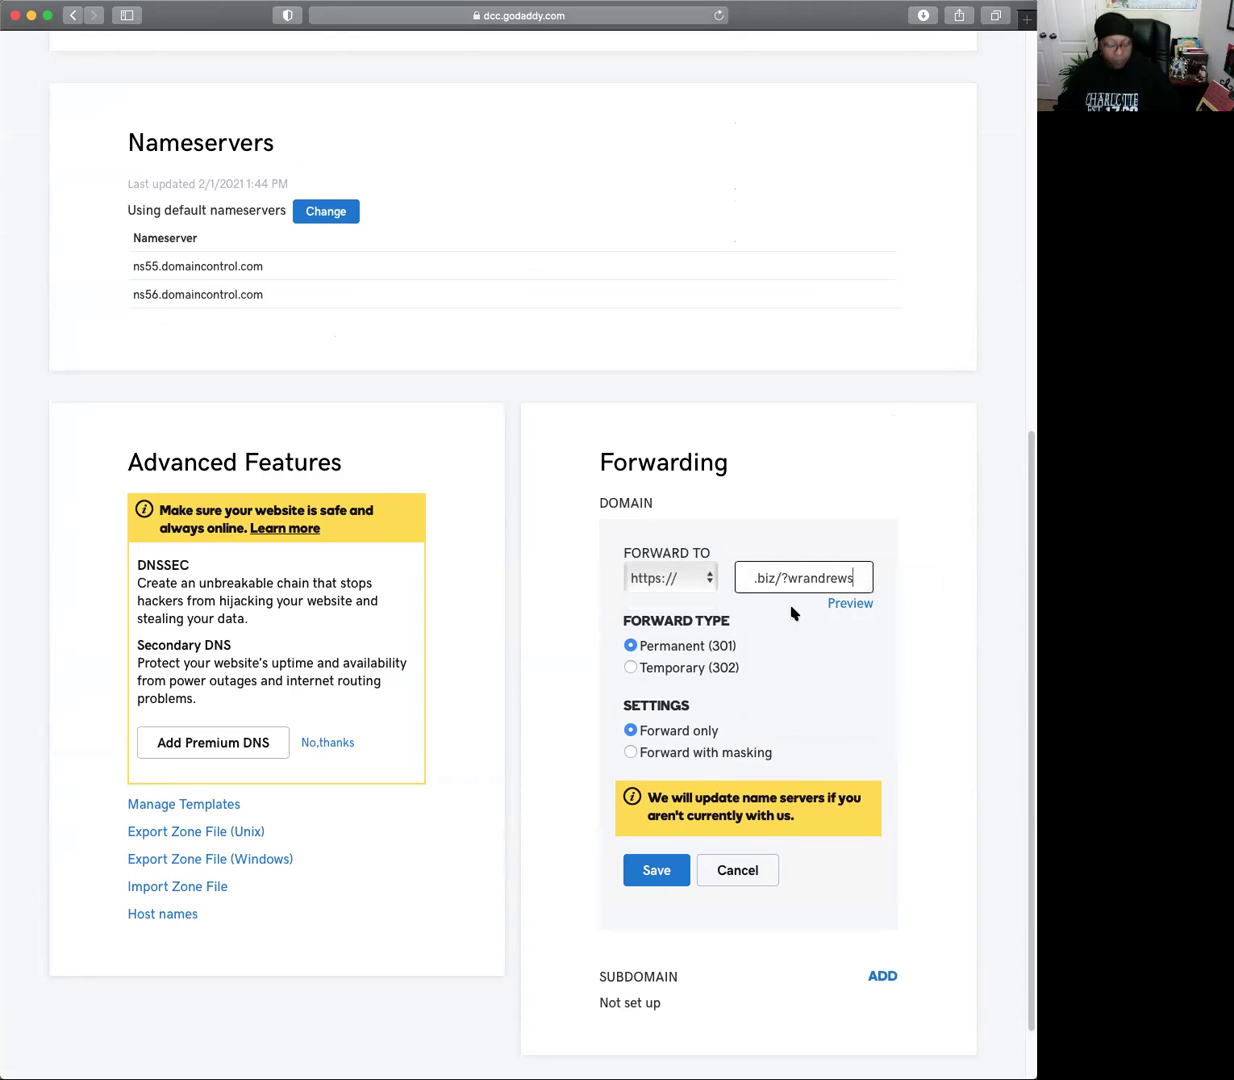
pyautogui.press('Left')
pyautogui.press('Left')
pyautogui.press('Left')
pyautogui.press('Left')
pyautogui.press('Left')
pyautogui.press('Left')
pyautogui.press('Left')
pyautogui.press('Left')
pyautogui.press('Left')
pyautogui.press('Left')
pyautogui.press('Left')
pyautogui.press('Left')
pyautogui.press('Left')
pyautogui.press('Left')
pyautogui.press('Left')
pyautogui.press('Left')
pyautogui.press('Left')
pyautogui.press('Left')
pyautogui.press('Left')
pyautogui.press('Left')
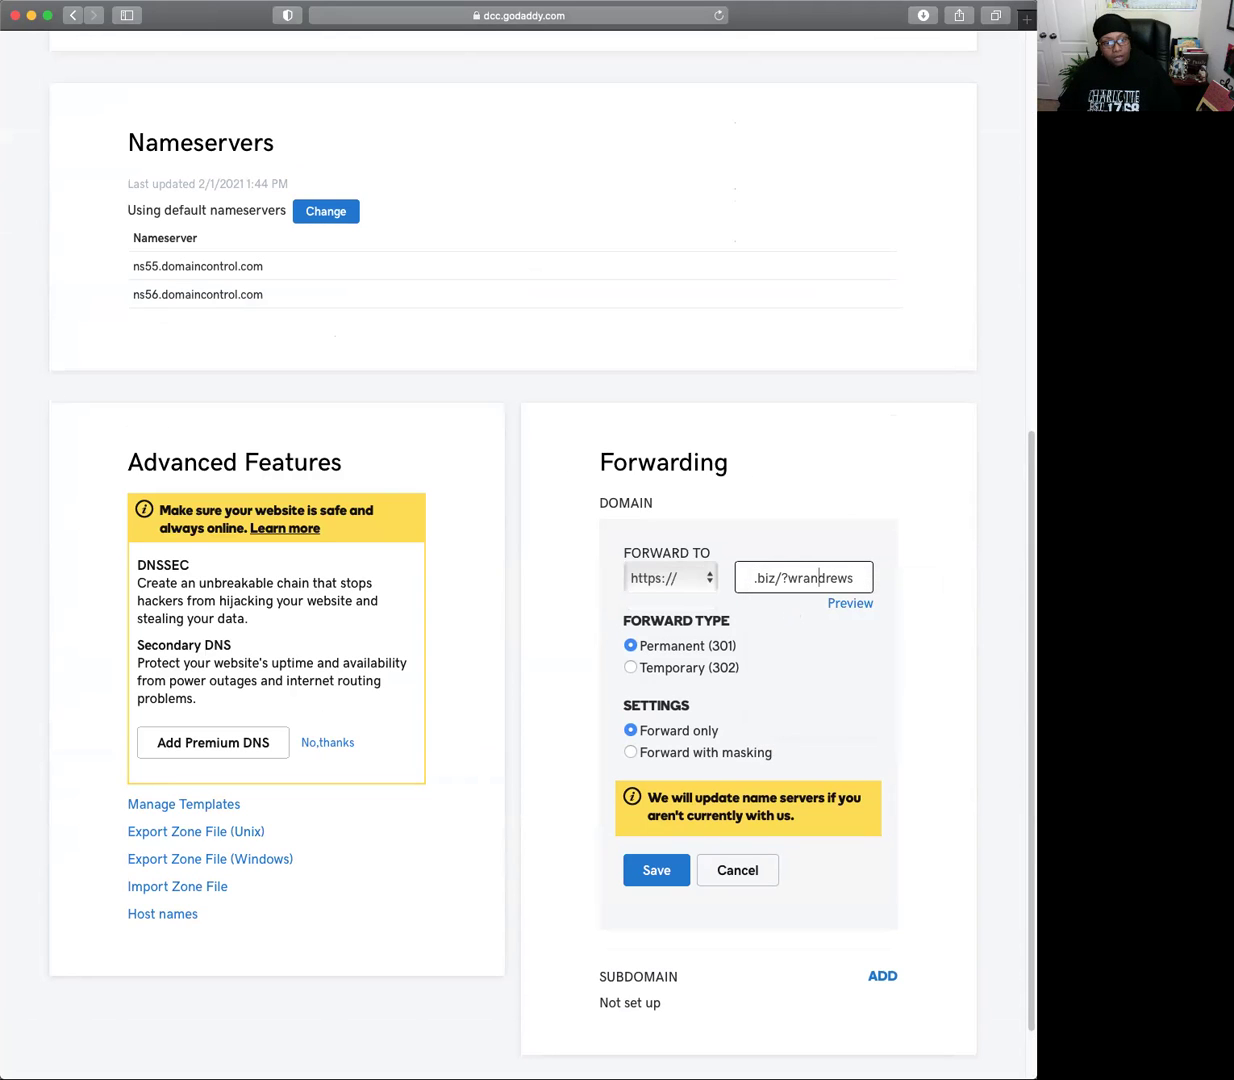
pyautogui.press('Left')
pyautogui.press('Left')
pyautogui.press('Left')
pyautogui.press('Left')
pyautogui.press('Left')
pyautogui.press('Left')
pyautogui.press('Left')
pyautogui.press('Left')
pyautogui.press('Left')
pyautogui.press('Left')
pyautogui.press('Left')
pyautogui.press('Left')
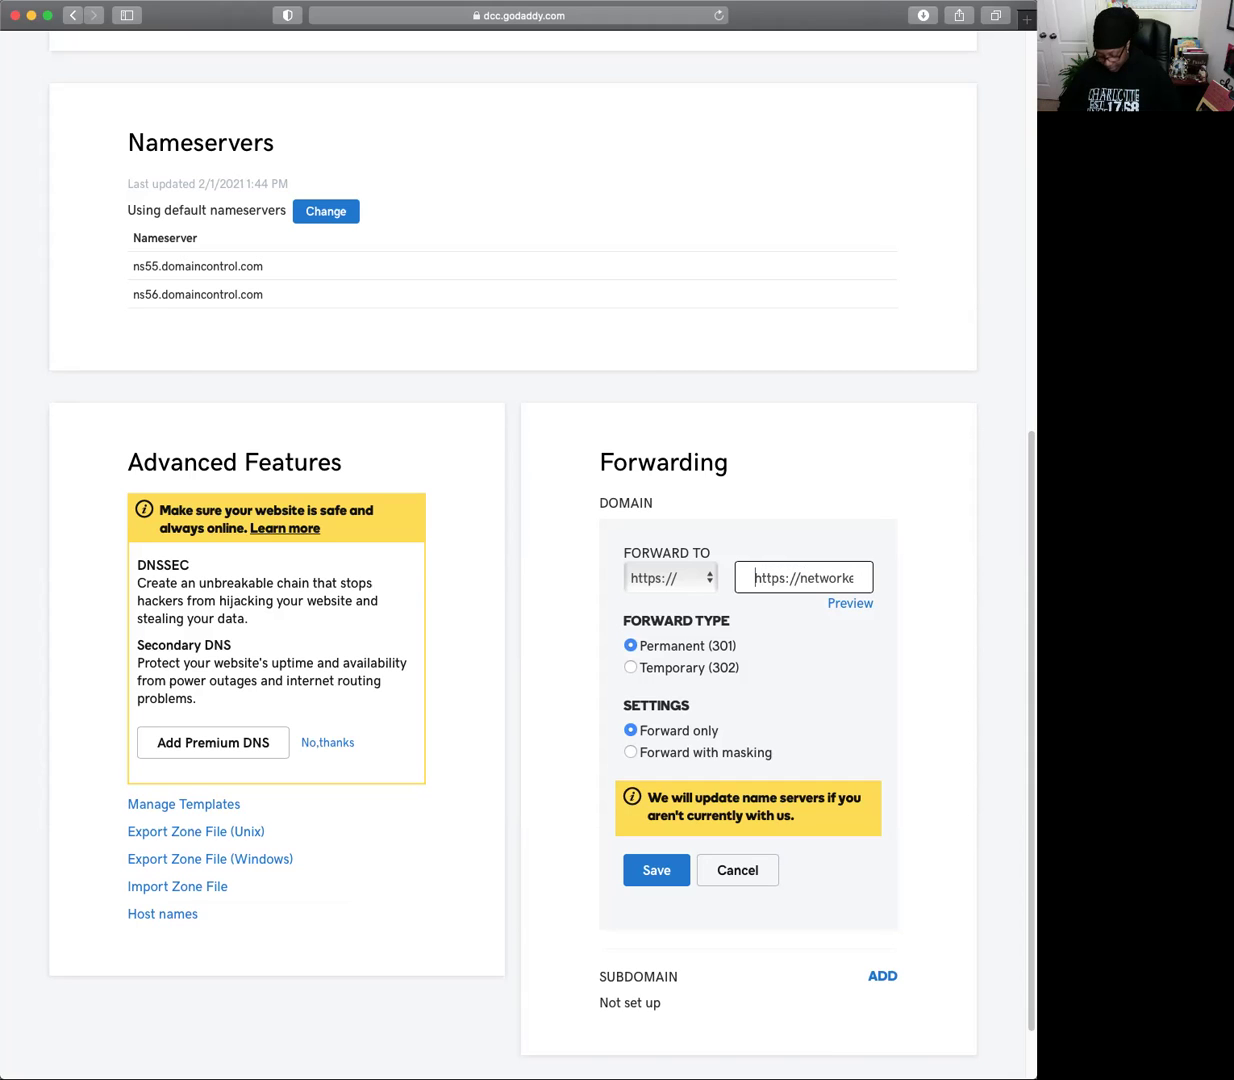
pyautogui.press('Delete')
pyautogui.press('Delete')
pyautogui.press('Delete')
pyautogui.press('Delete')
pyautogui.press('Delete')
pyautogui.press('Delete')
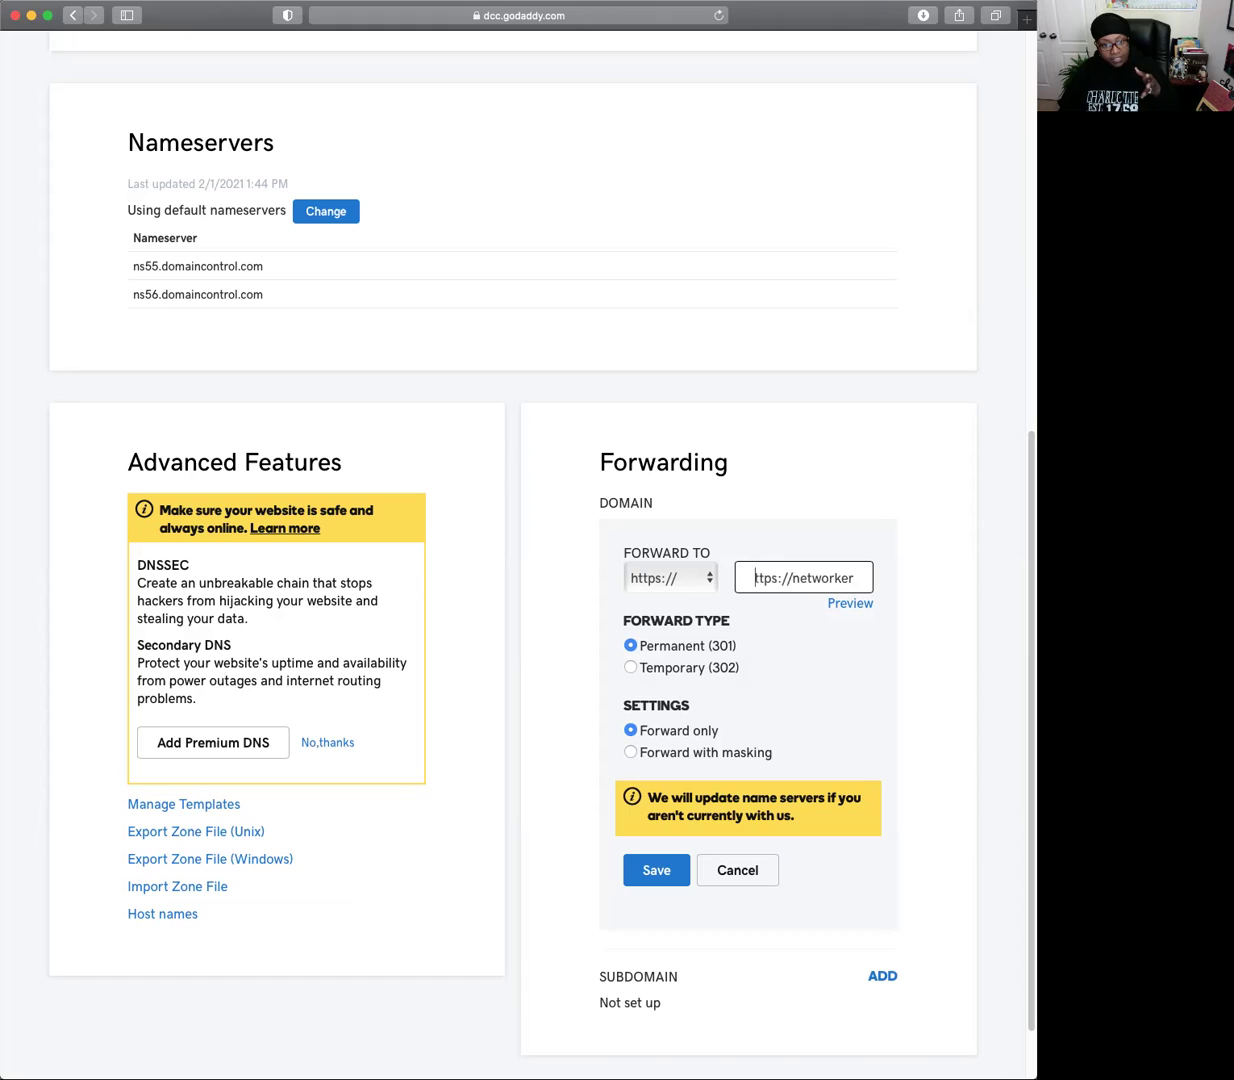
pyautogui.press('Delete')
pyautogui.press('Delete')
pyautogui.press('Delete')
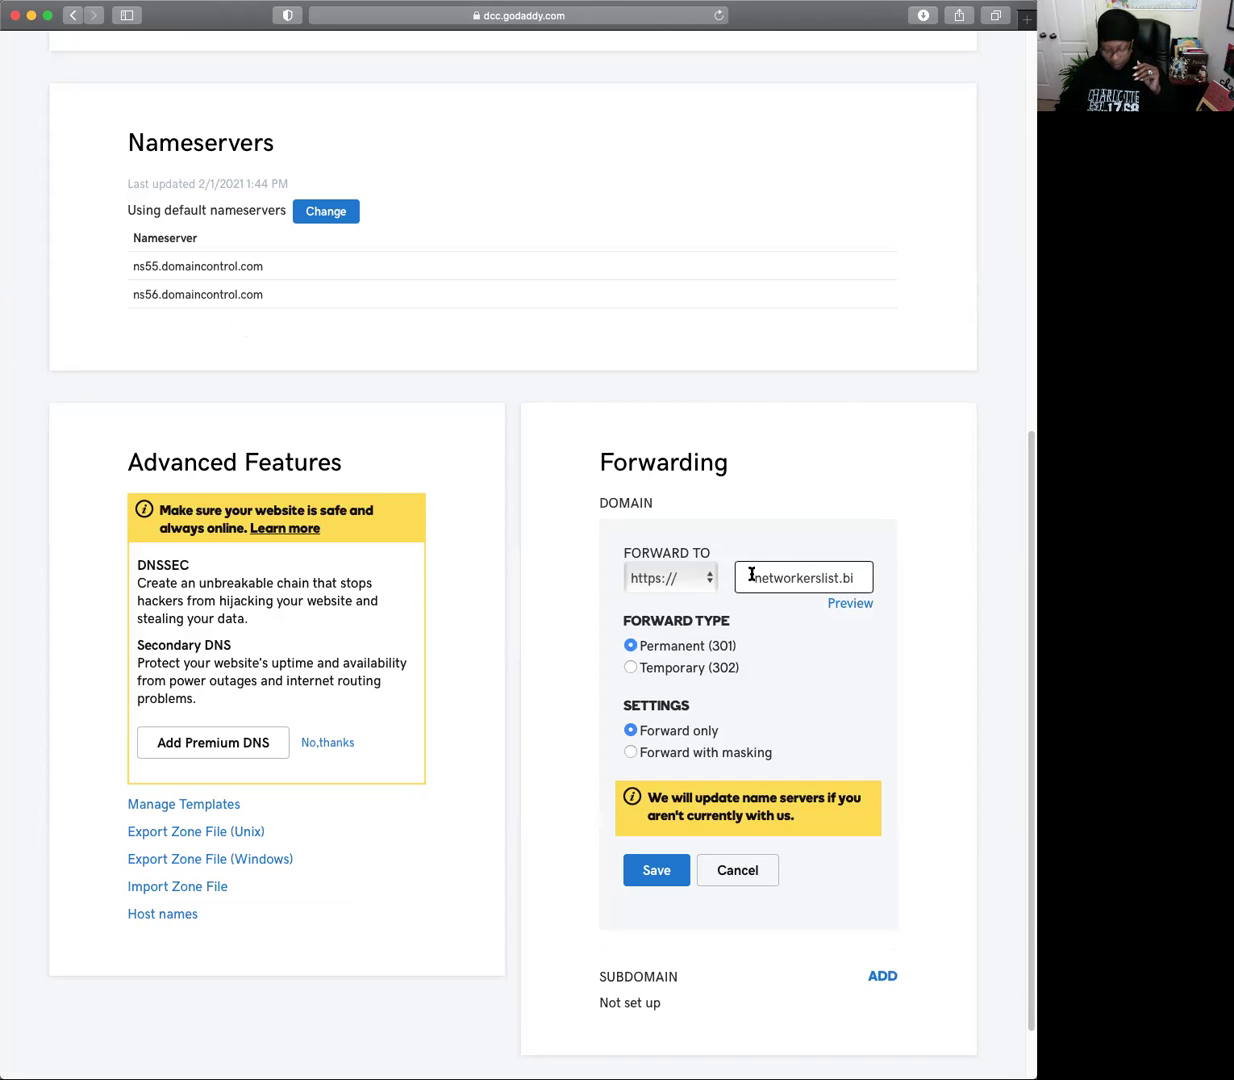
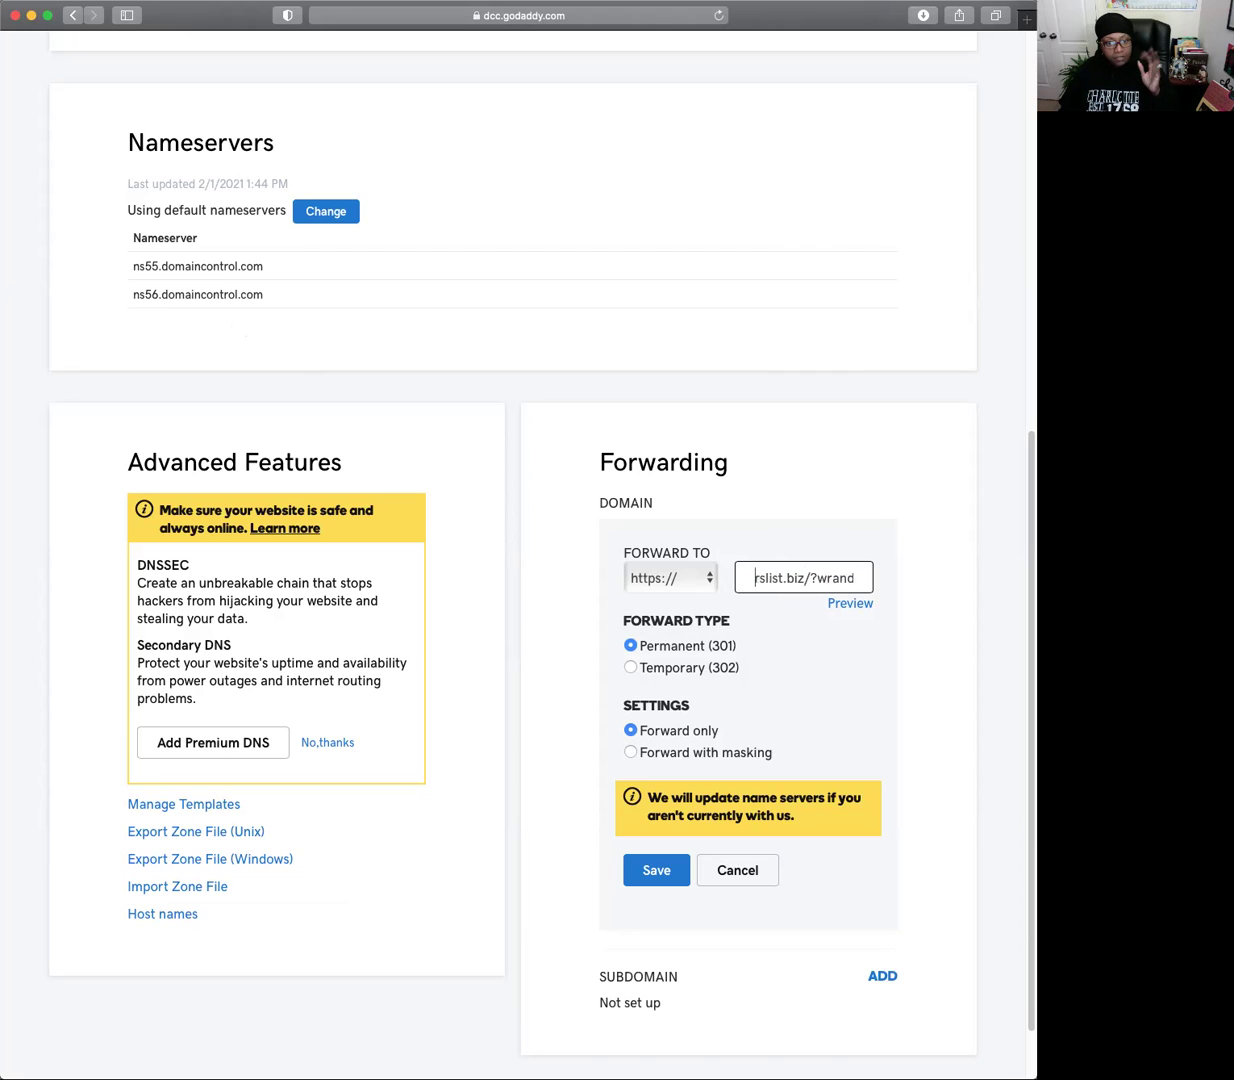
# Delete a character from the end of the referral code in the forwarding URL.
pyautogui.press('Delete')
pyautogui.press('Delete')
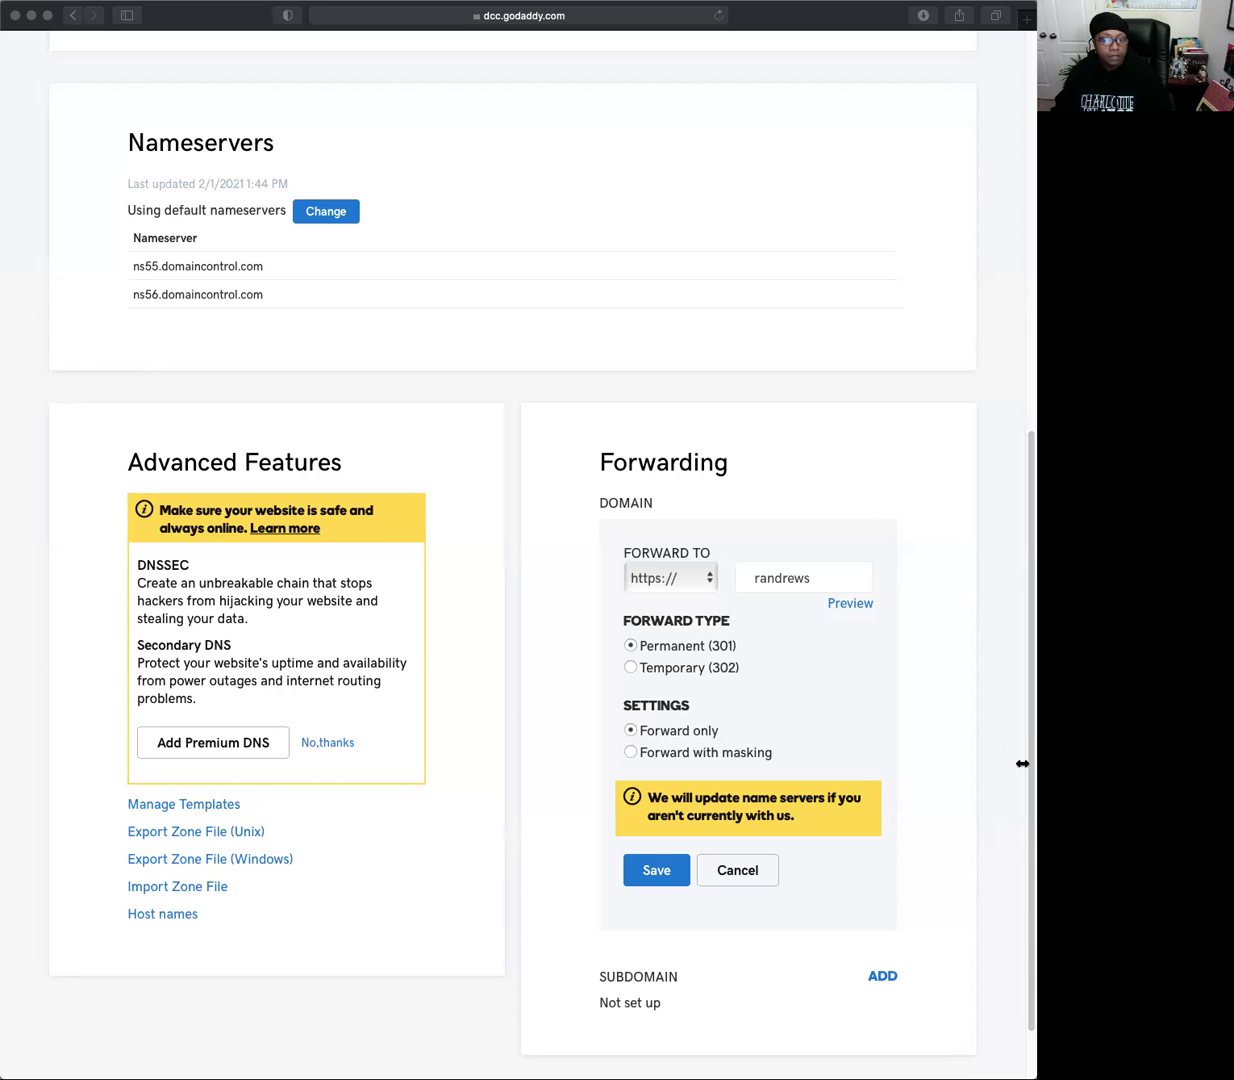
# Restore the missing 'w' at the start of the referral name in the Forward To URL.
pyautogui.press('super+Tab')
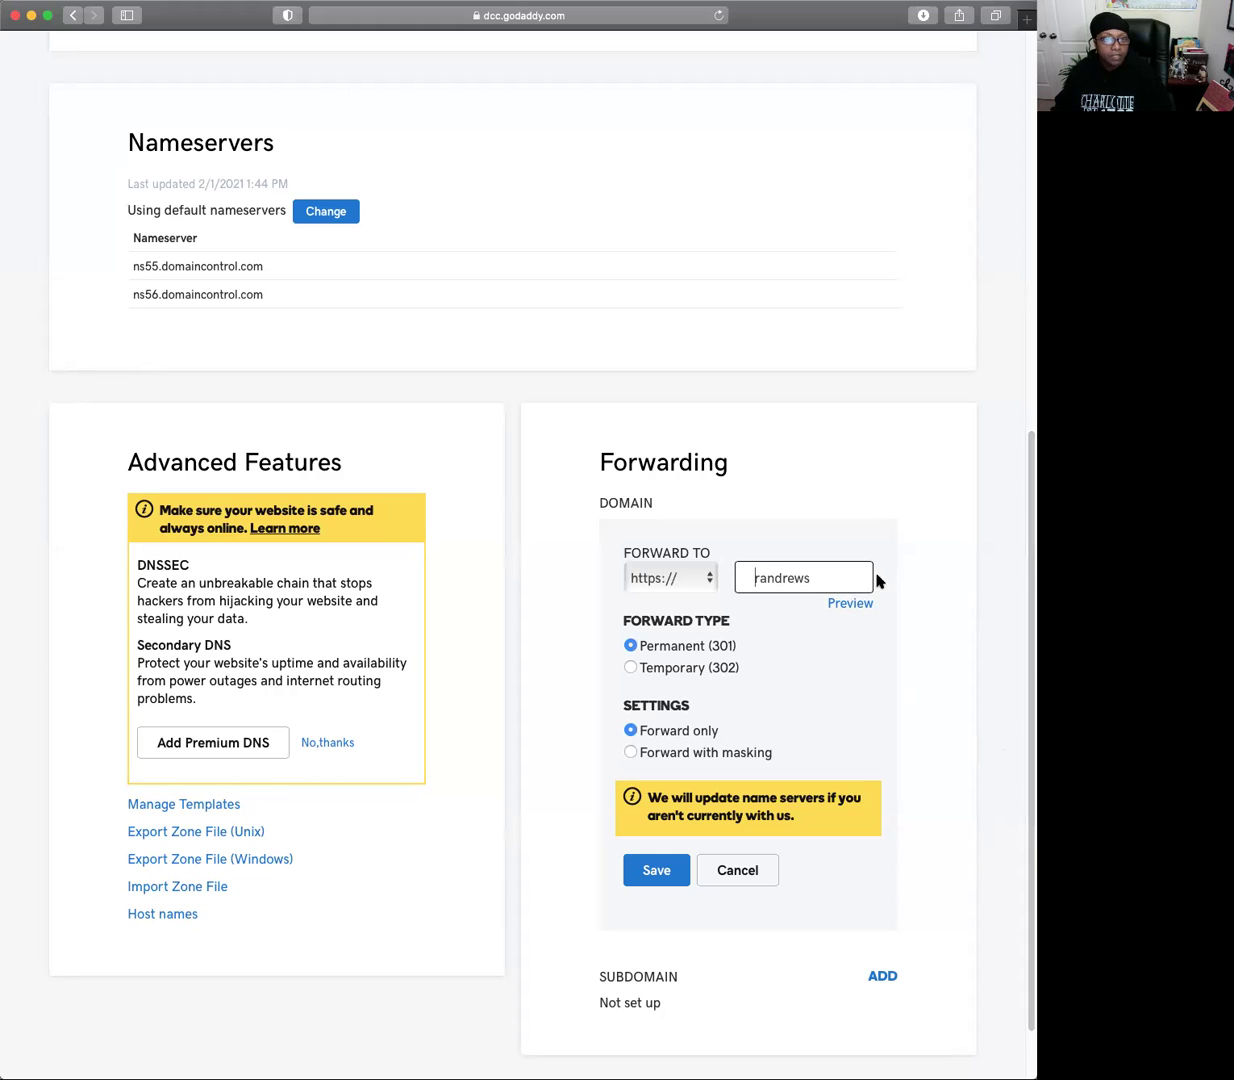
pyautogui.click(695, 52)
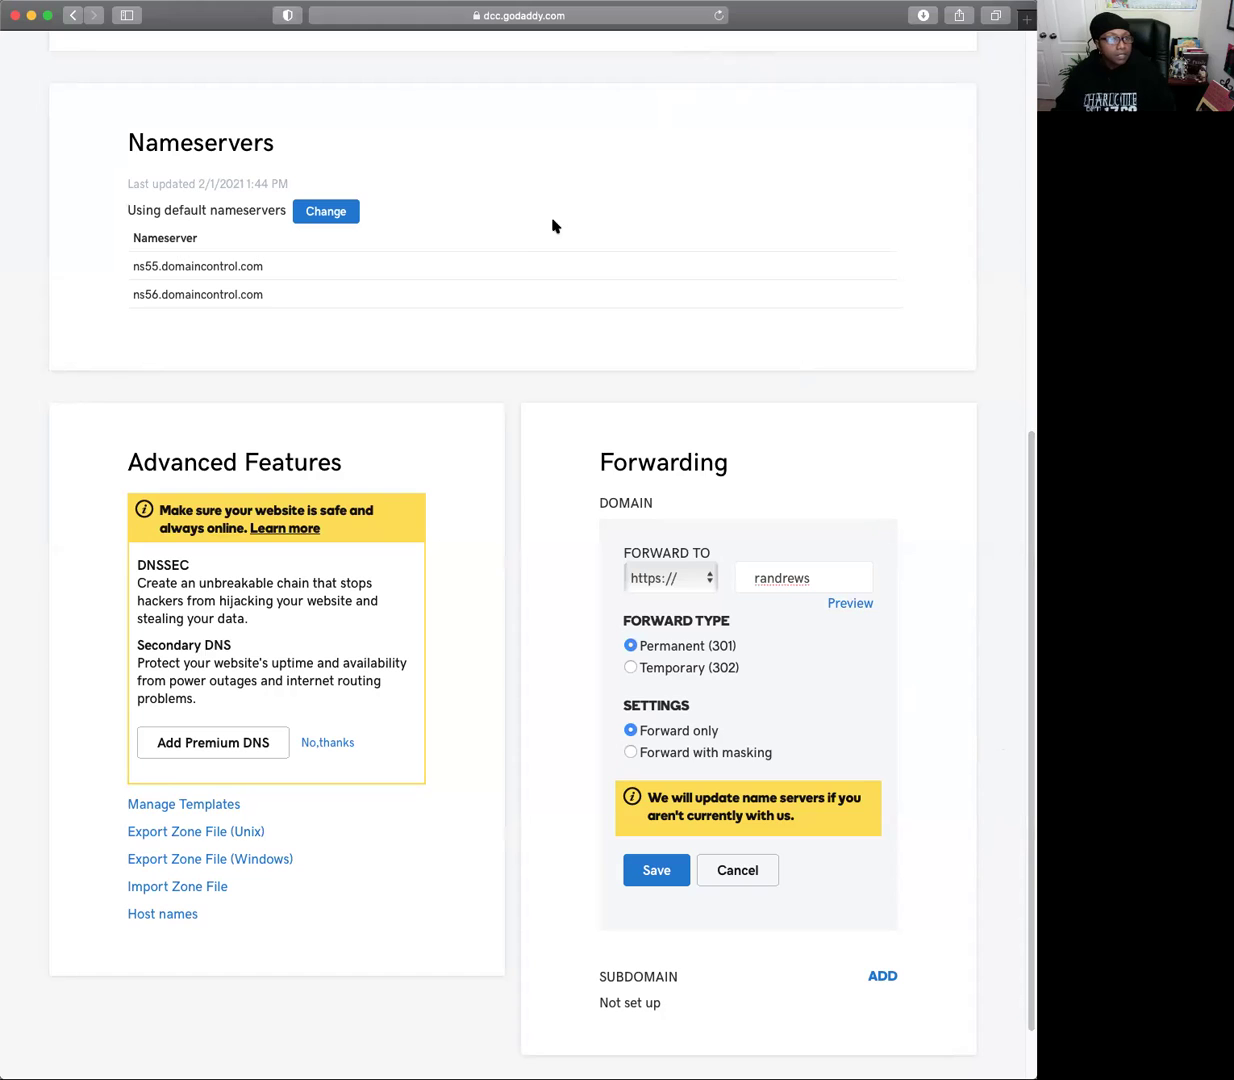
pyautogui.click(814, 585)
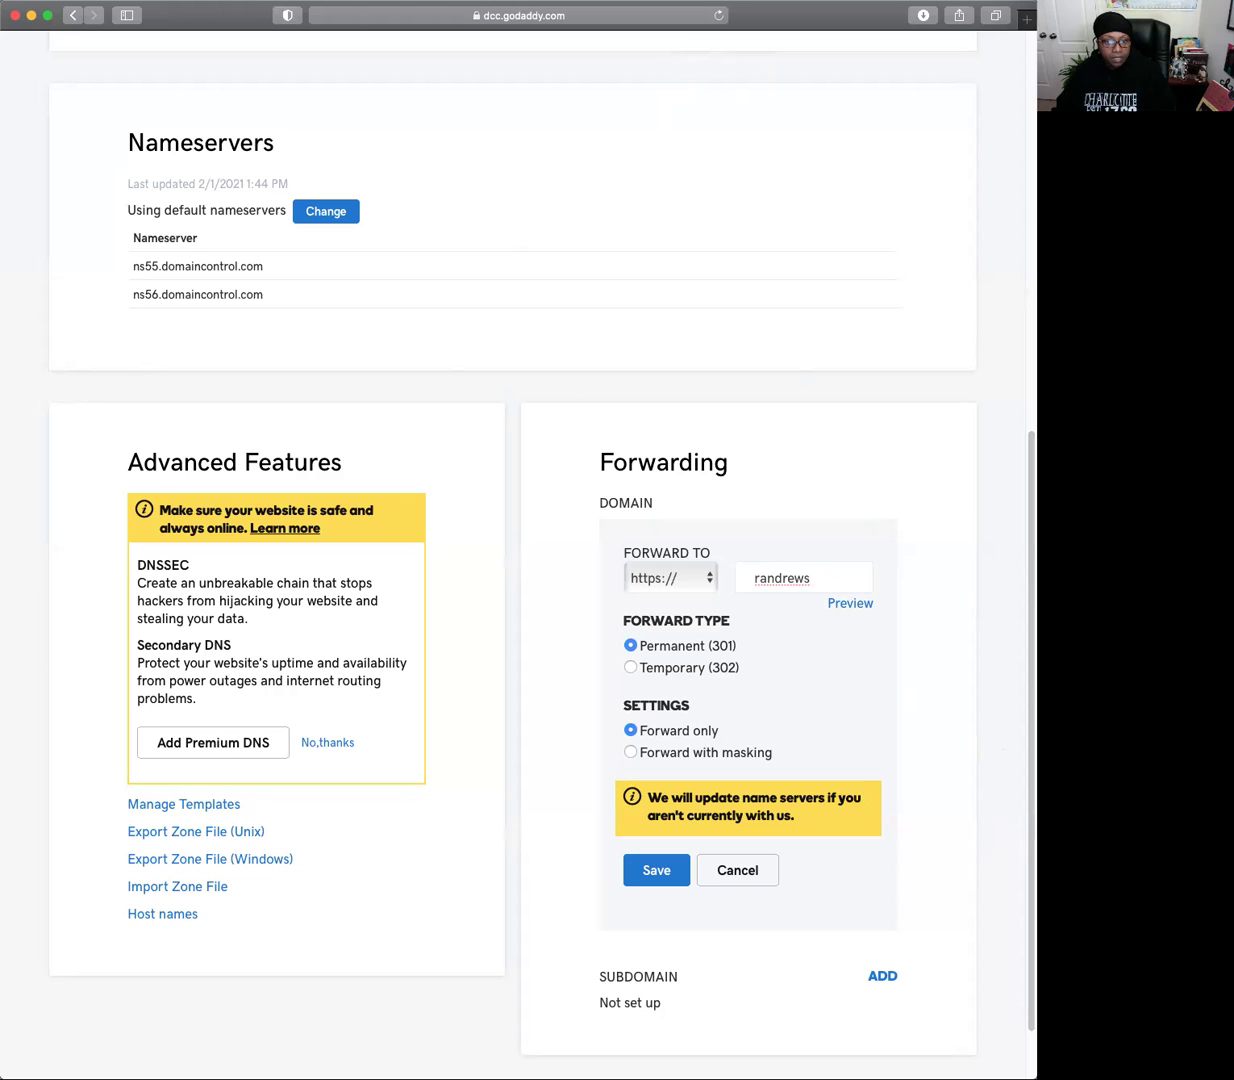
pyautogui.click(753, 578)
pyautogui.write('w')
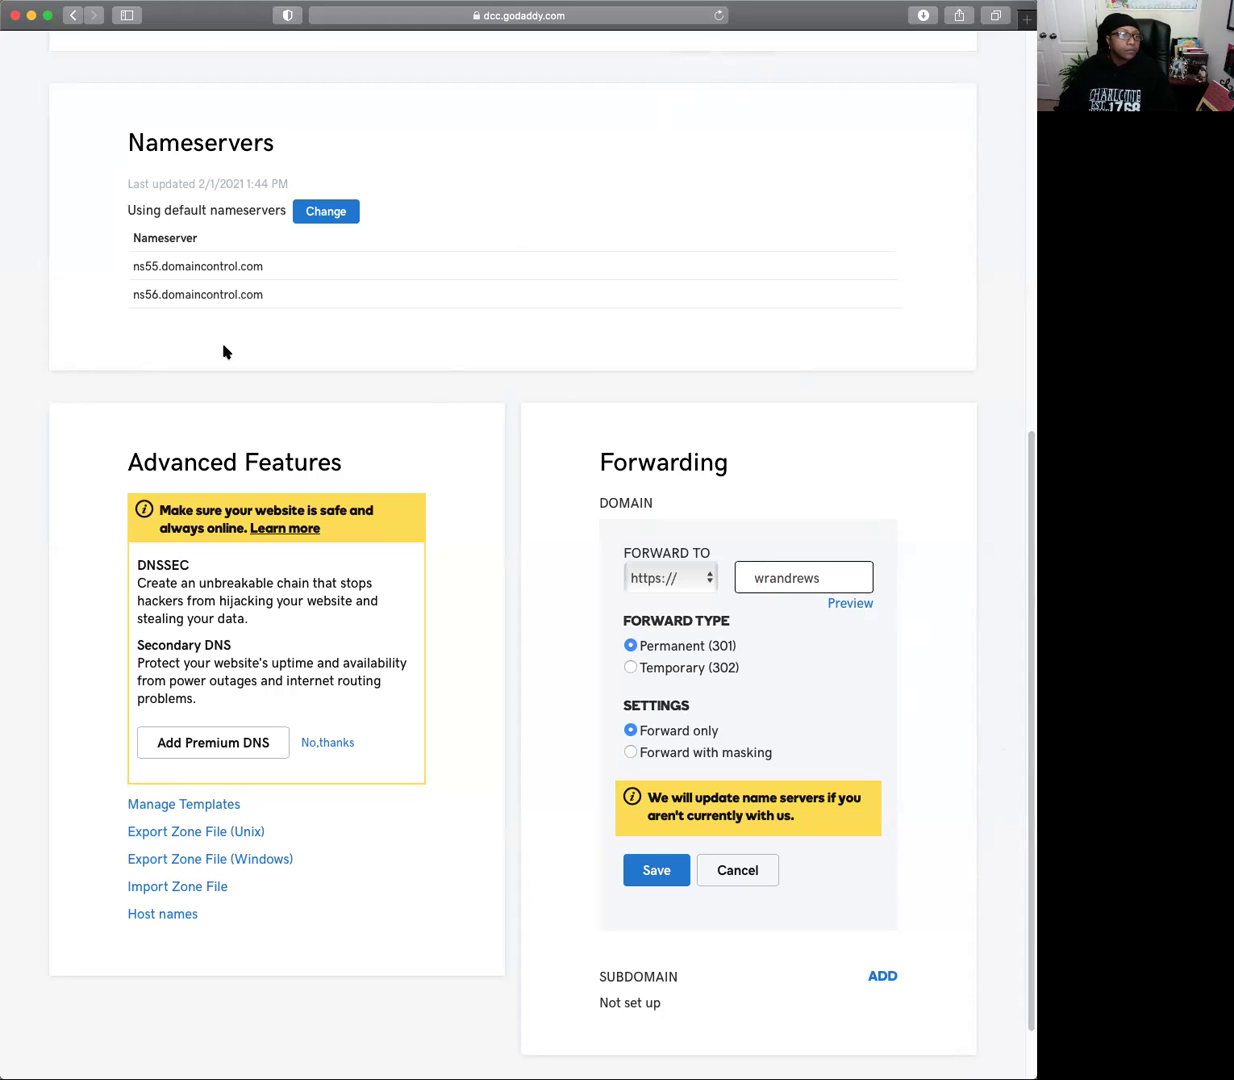
pyautogui.moveTo(8, 290)
pyautogui.mouseDown()
pyautogui.moveTo(114, 318)
pyautogui.moveTo(6, 309)
pyautogui.mouseUp()
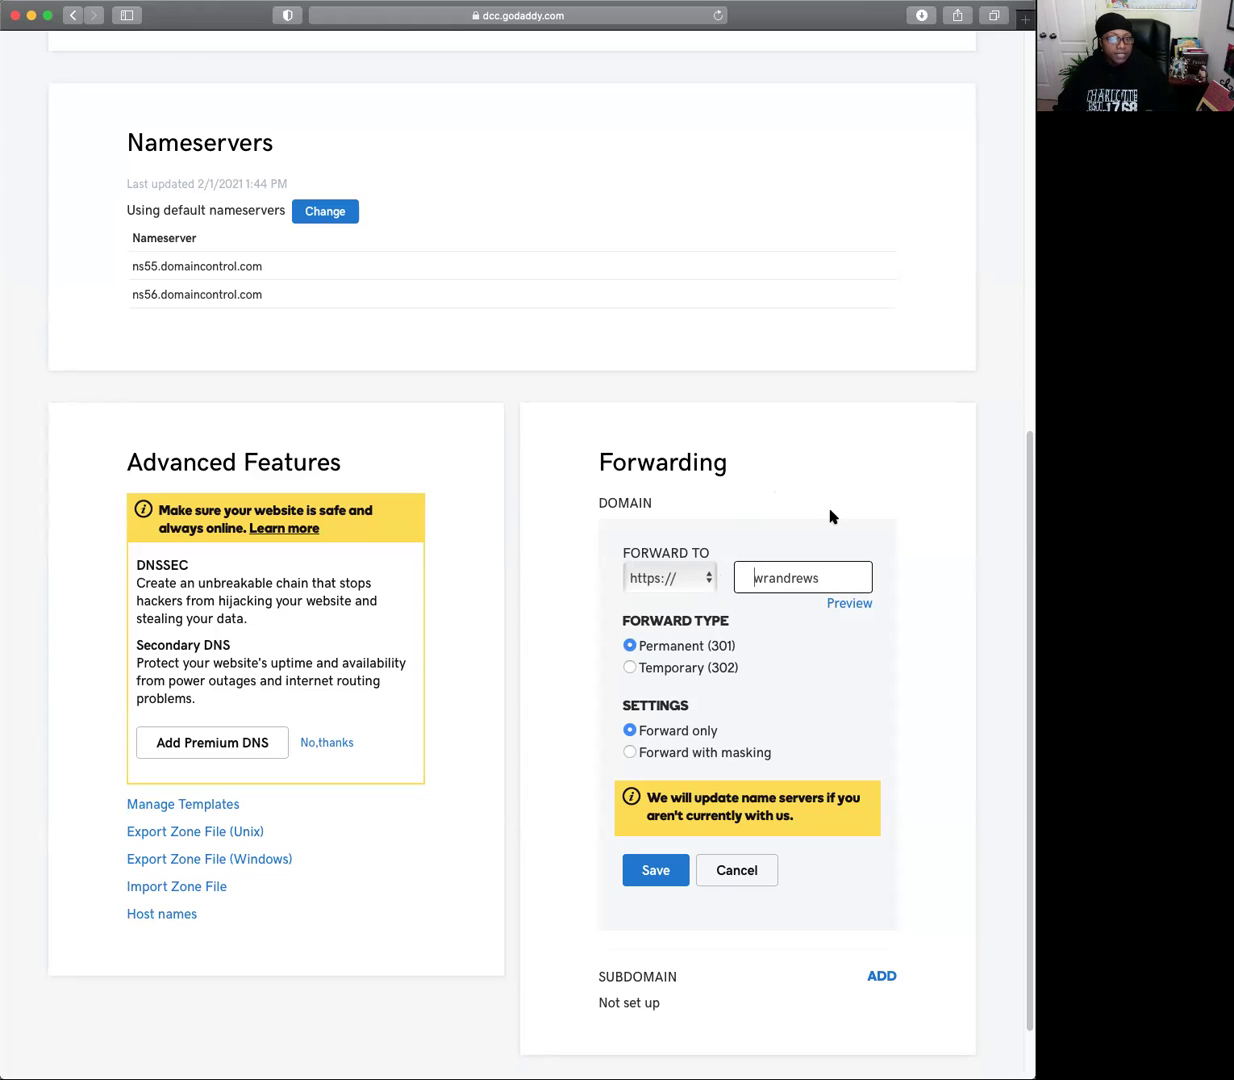
# Reload My Products from the account menu and reopen 20networkleads.com's DNS settings.
pyautogui.click(72, 16)
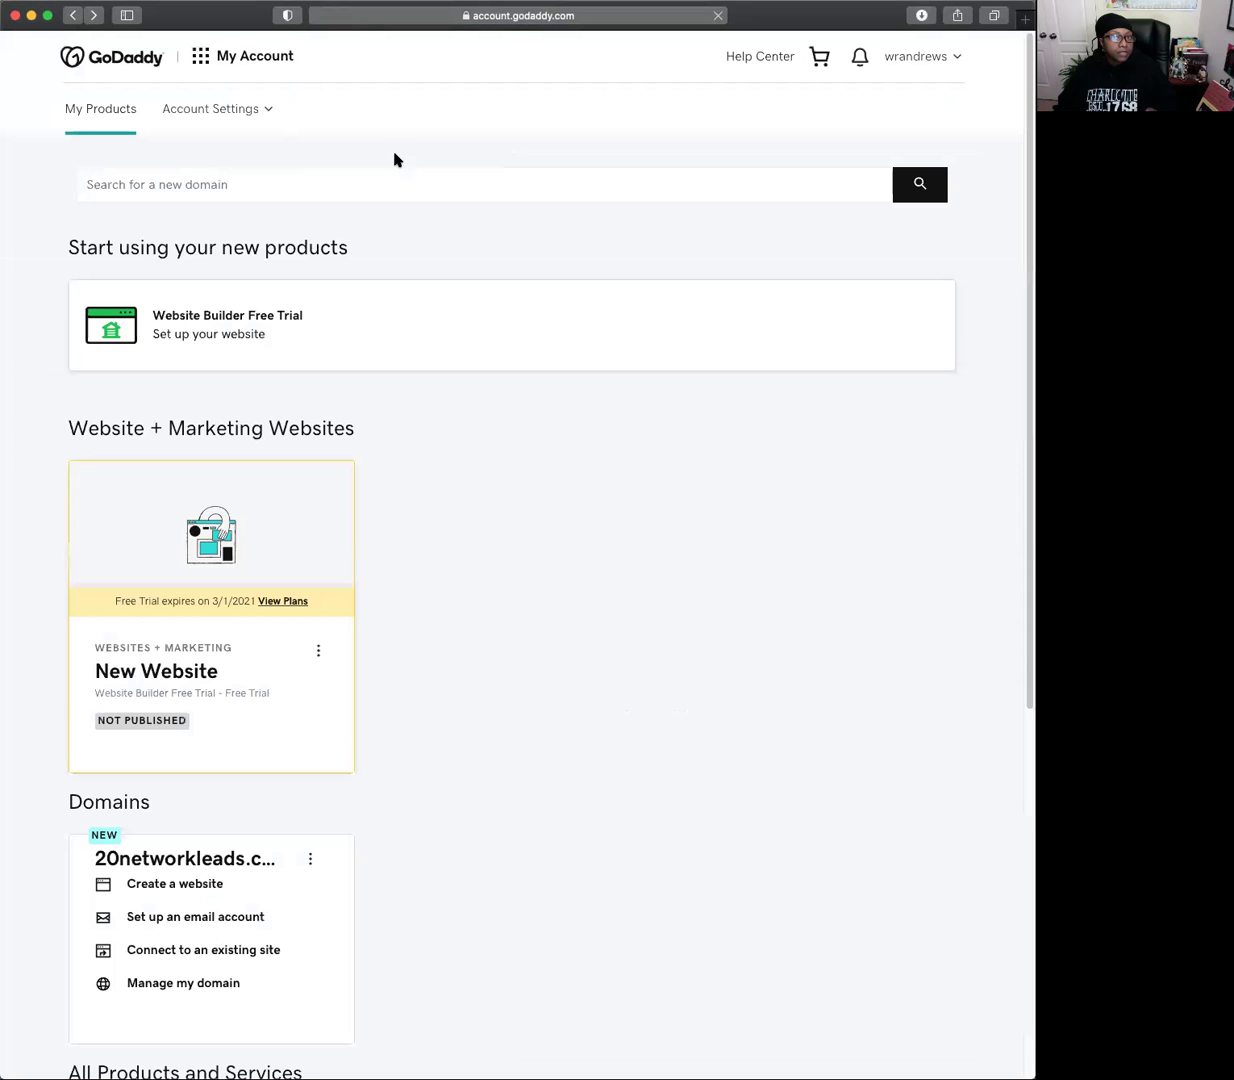
pyautogui.click(922, 57)
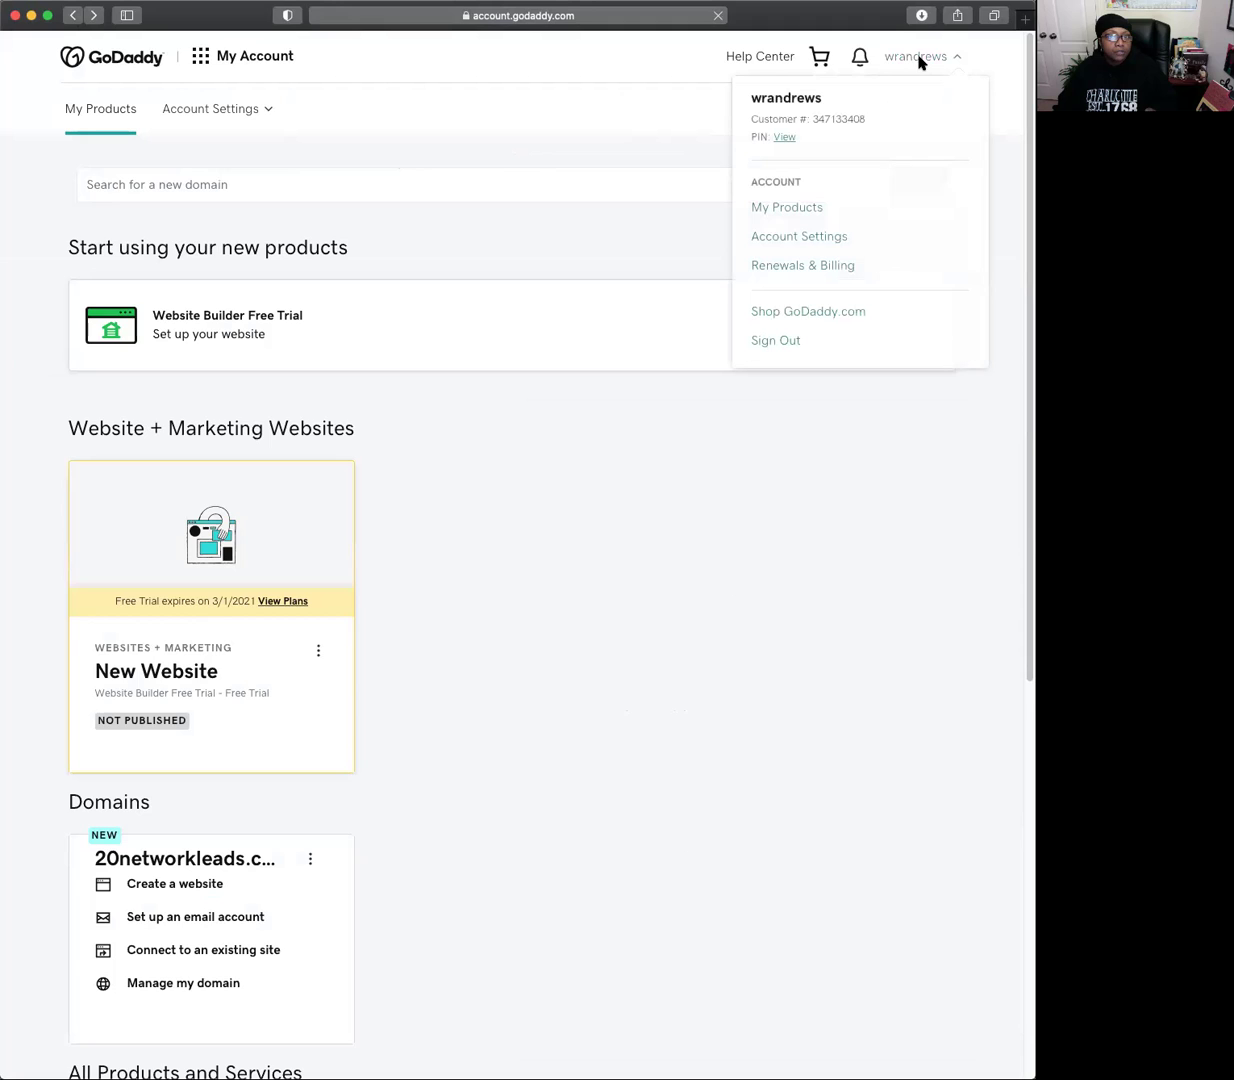
pyautogui.click(777, 210)
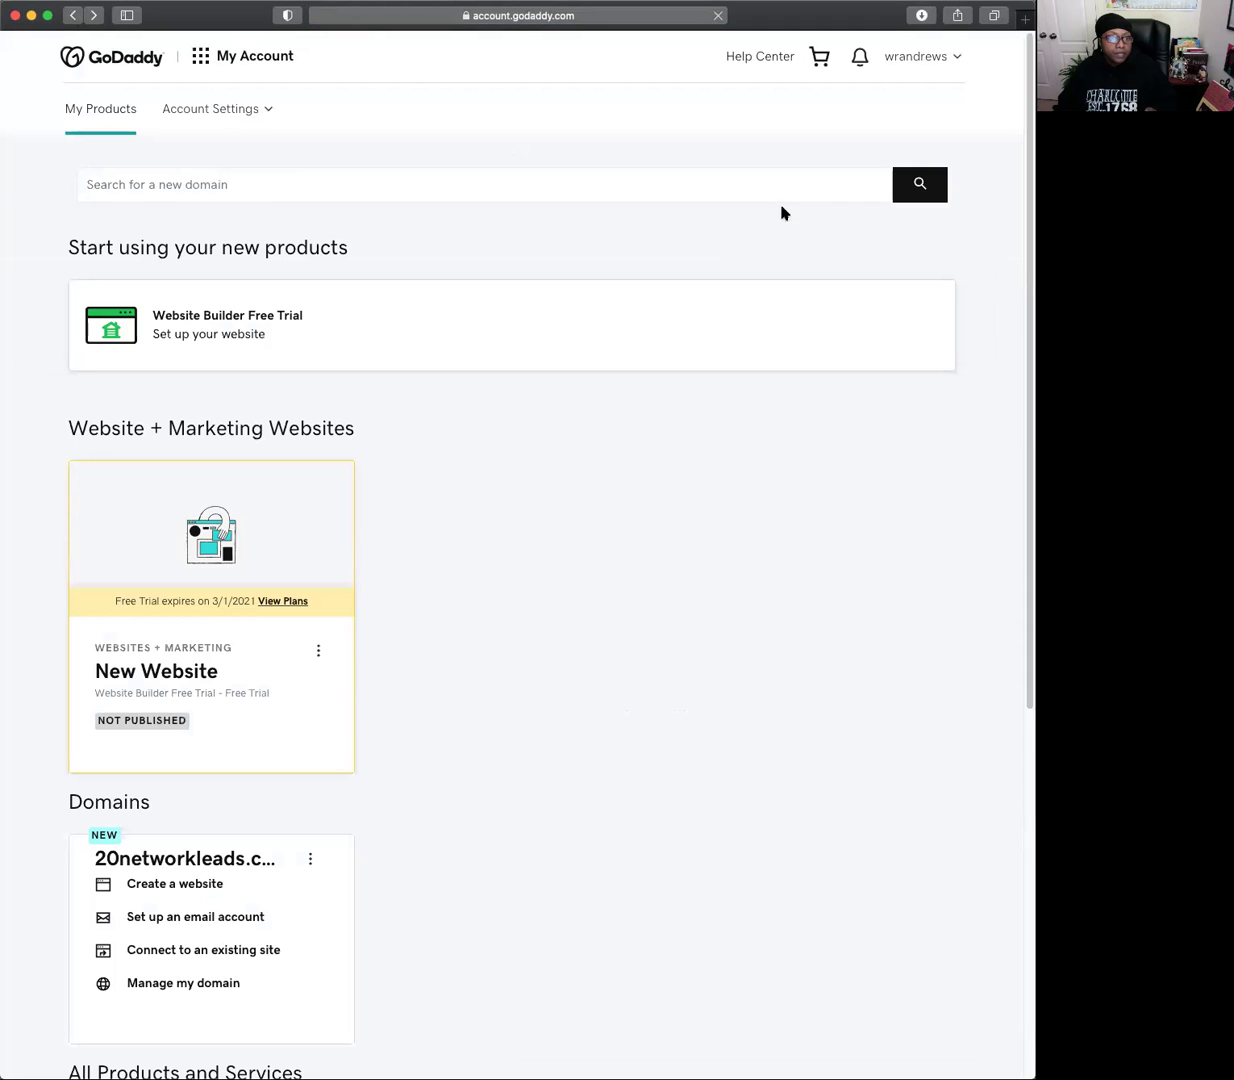
pyautogui.scroll(-6, 836, 450)
pyautogui.scroll(-5, 836, 444)
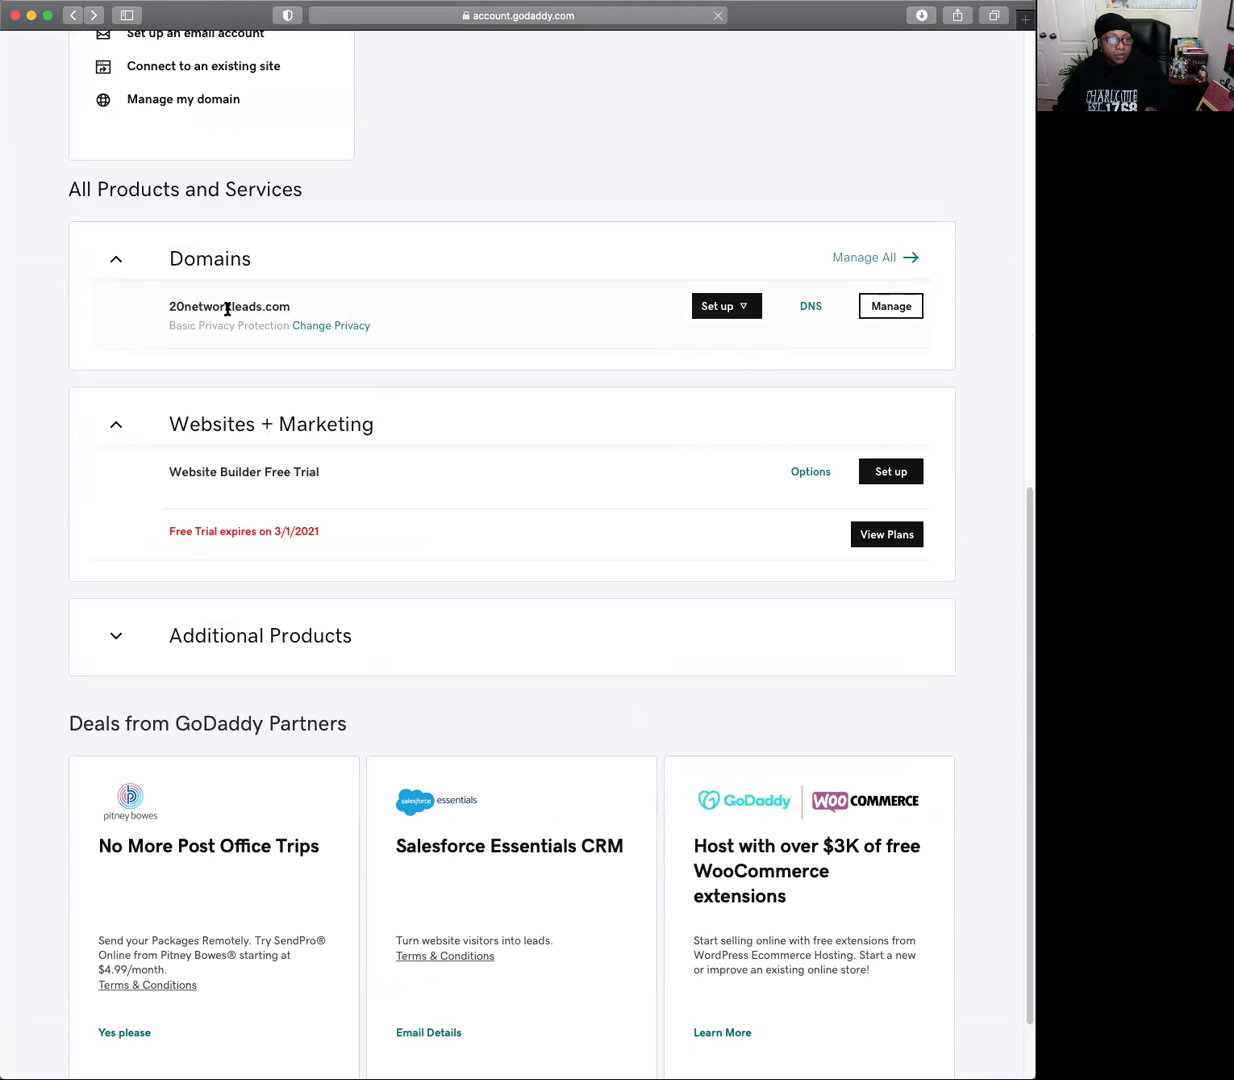
pyautogui.click(808, 307)
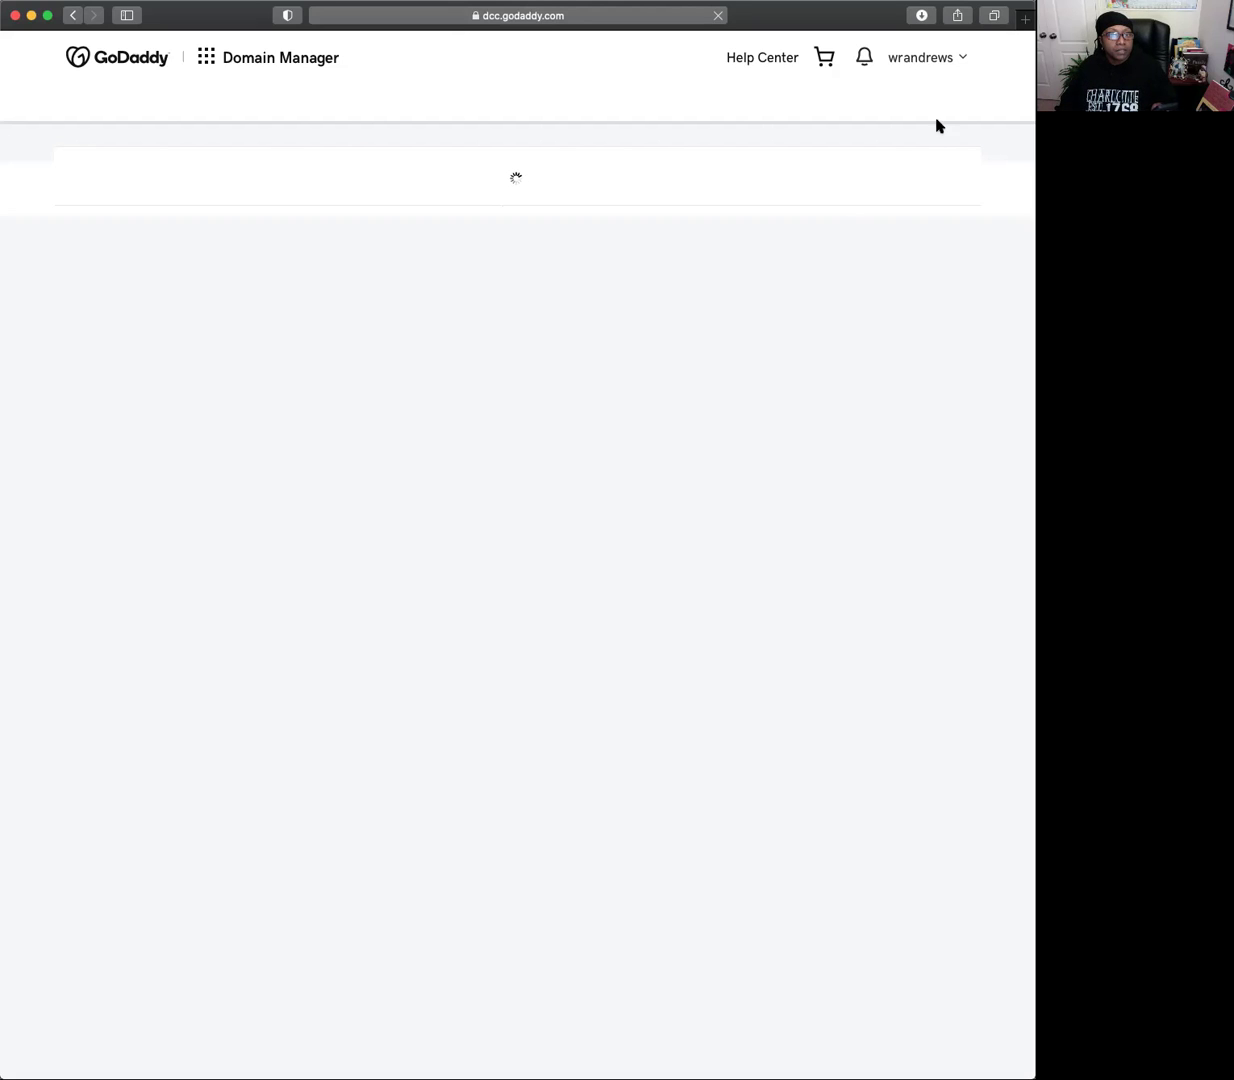
# Return to My Products and scroll down to 20networkleads.com under Domains.
pyautogui.click(917, 60)
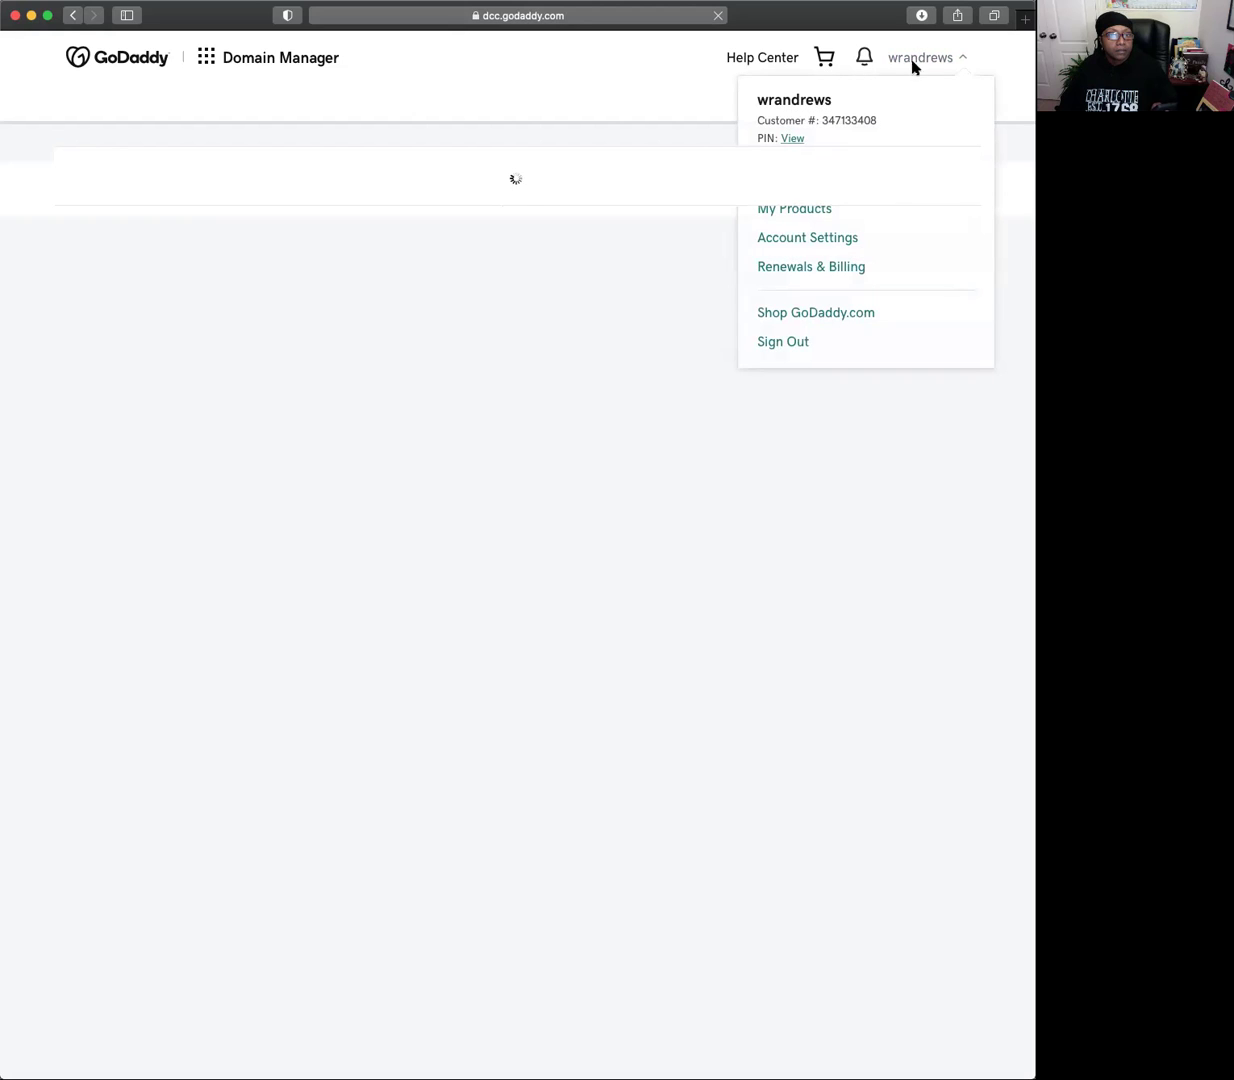
pyautogui.click(821, 210)
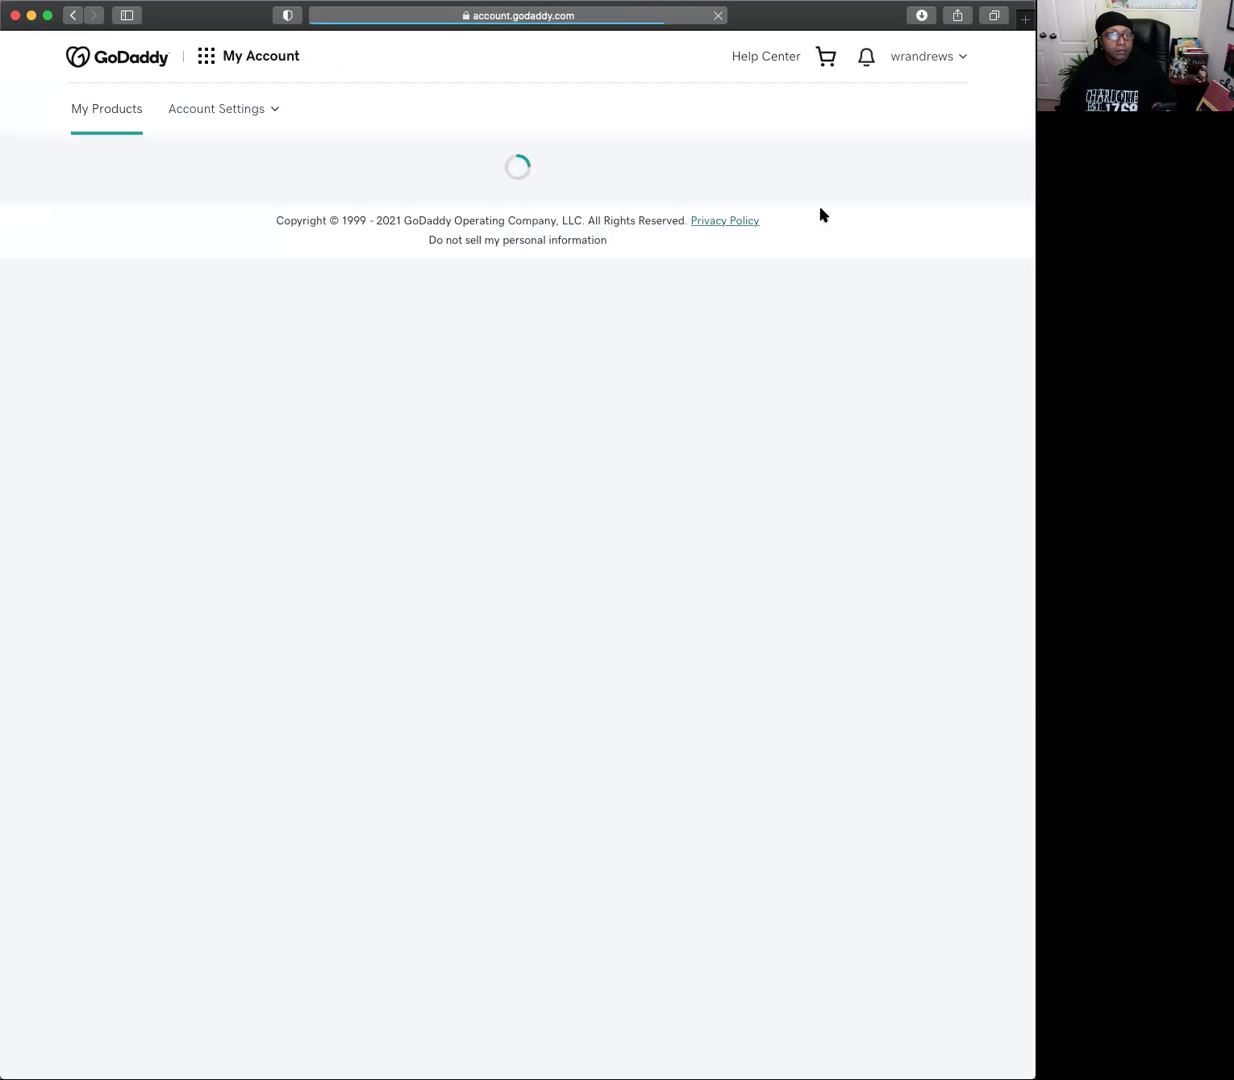
pyautogui.scroll(-6, 775, 358)
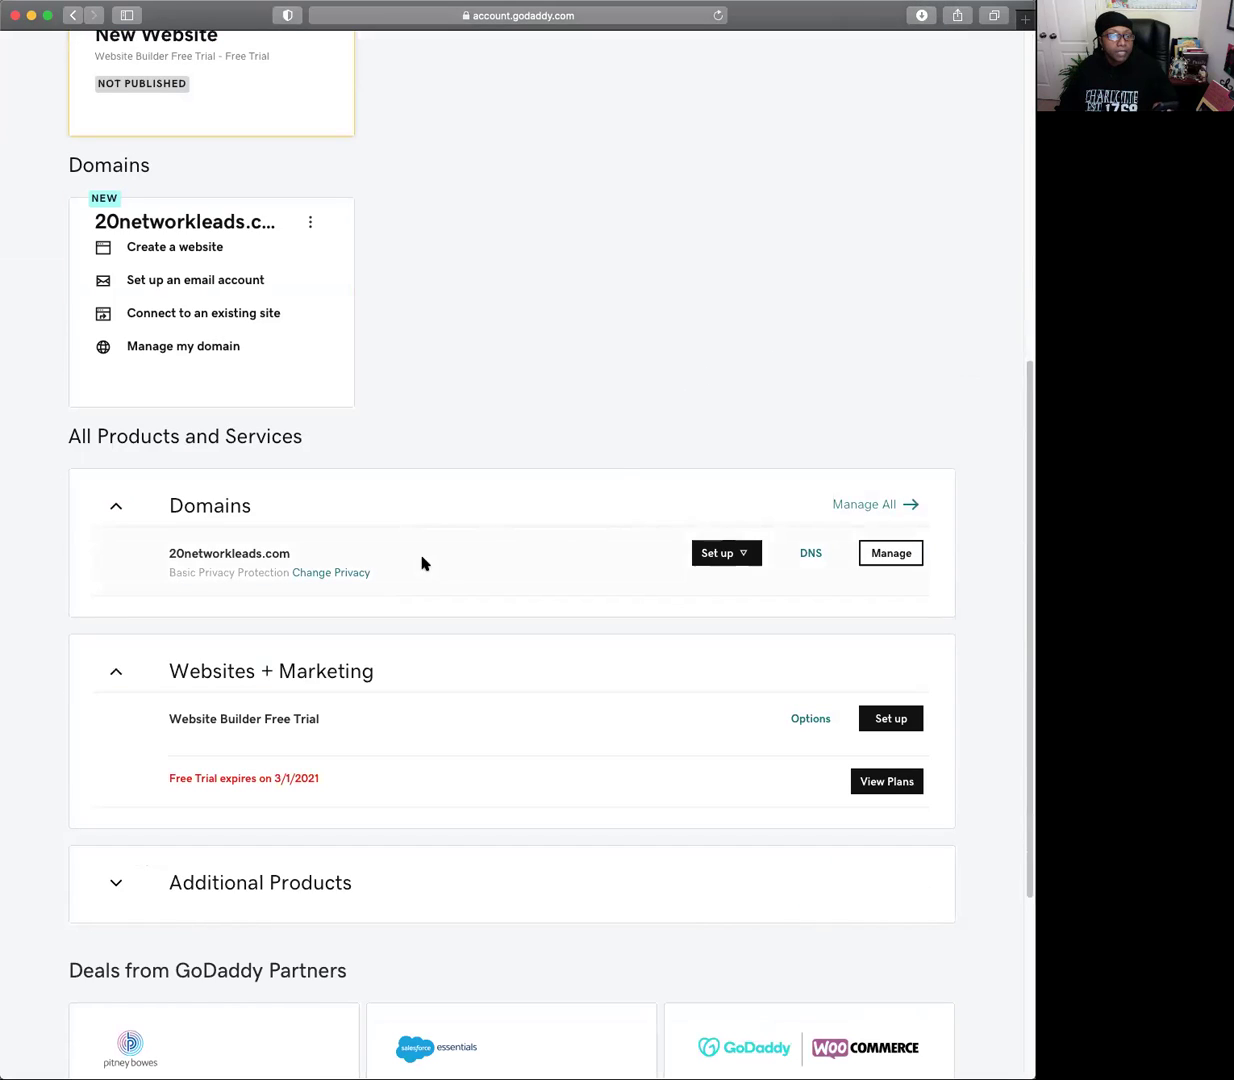
# Open 20networkleads.com's DNS settings, scroll to Forwarding, and add a new domain forward.
pyautogui.click(806, 560)
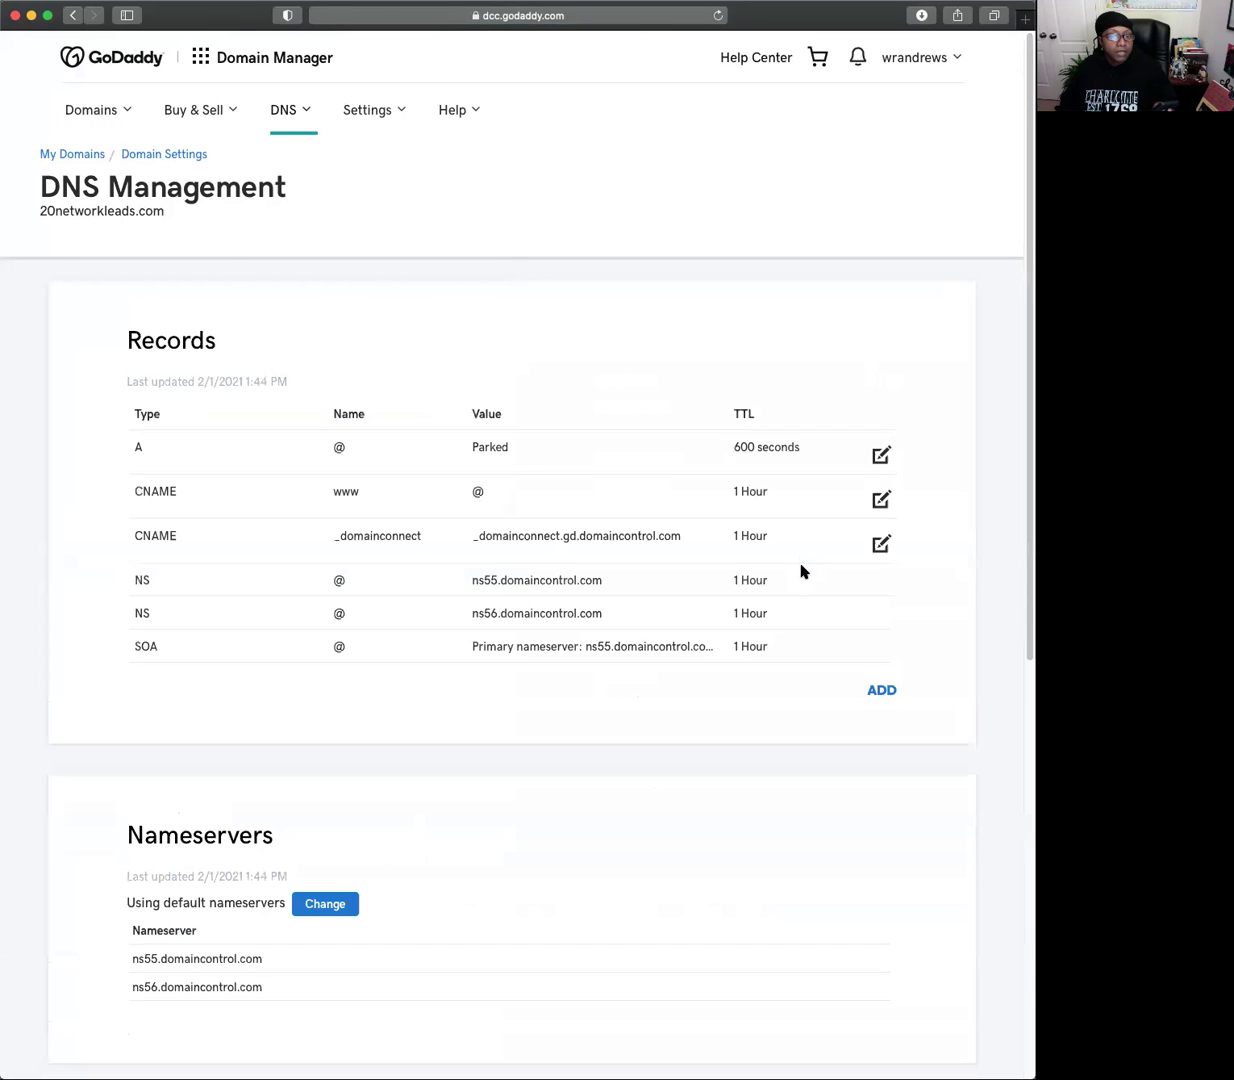
pyautogui.scroll(-5, 800, 560)
pyautogui.scroll(-3, 791, 567)
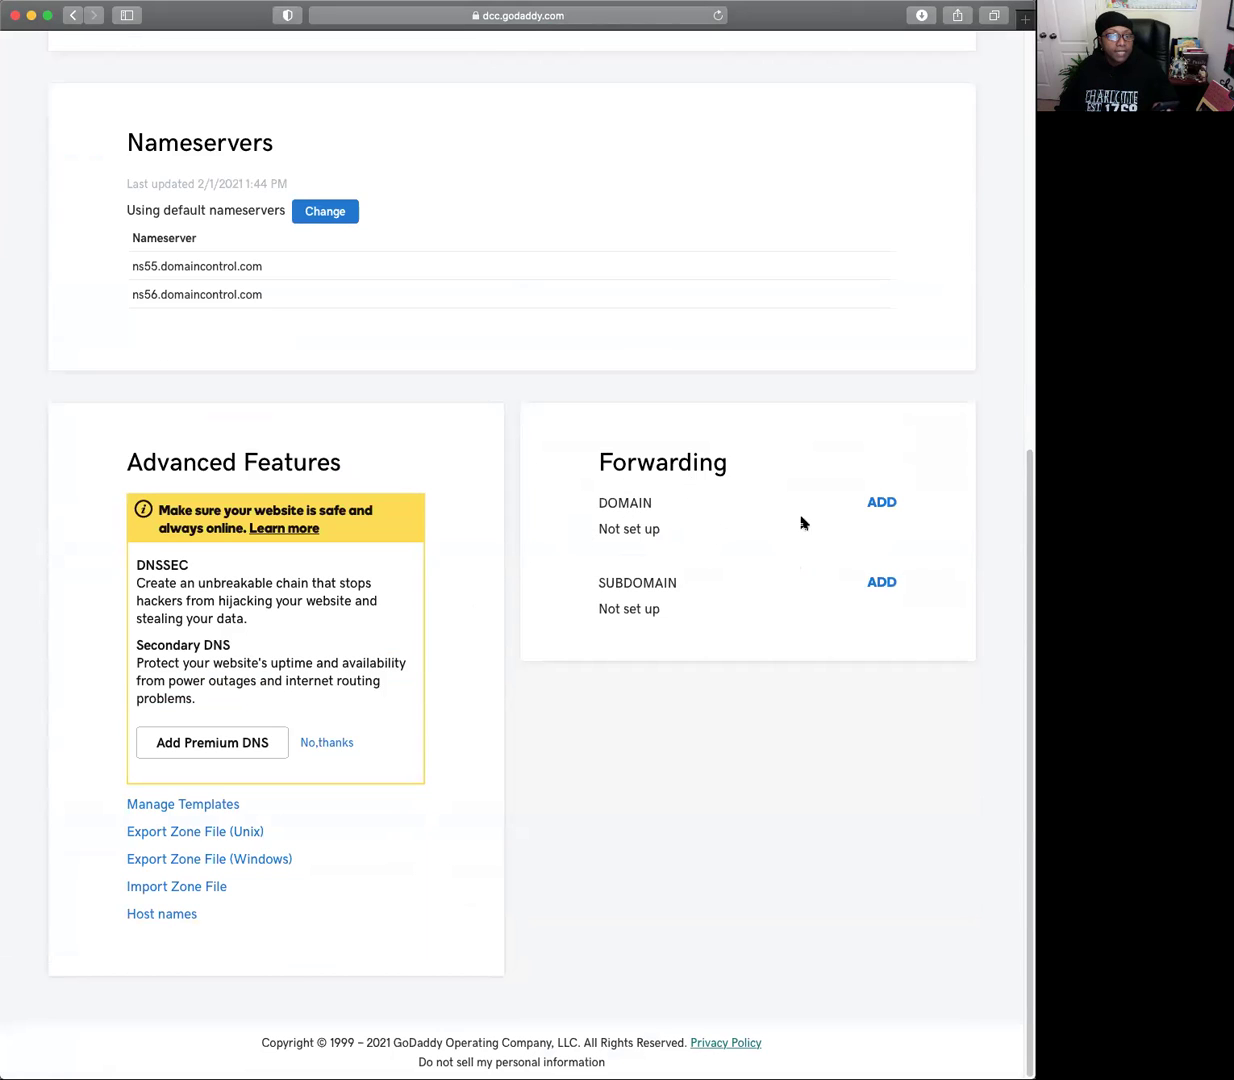
pyautogui.click(880, 502)
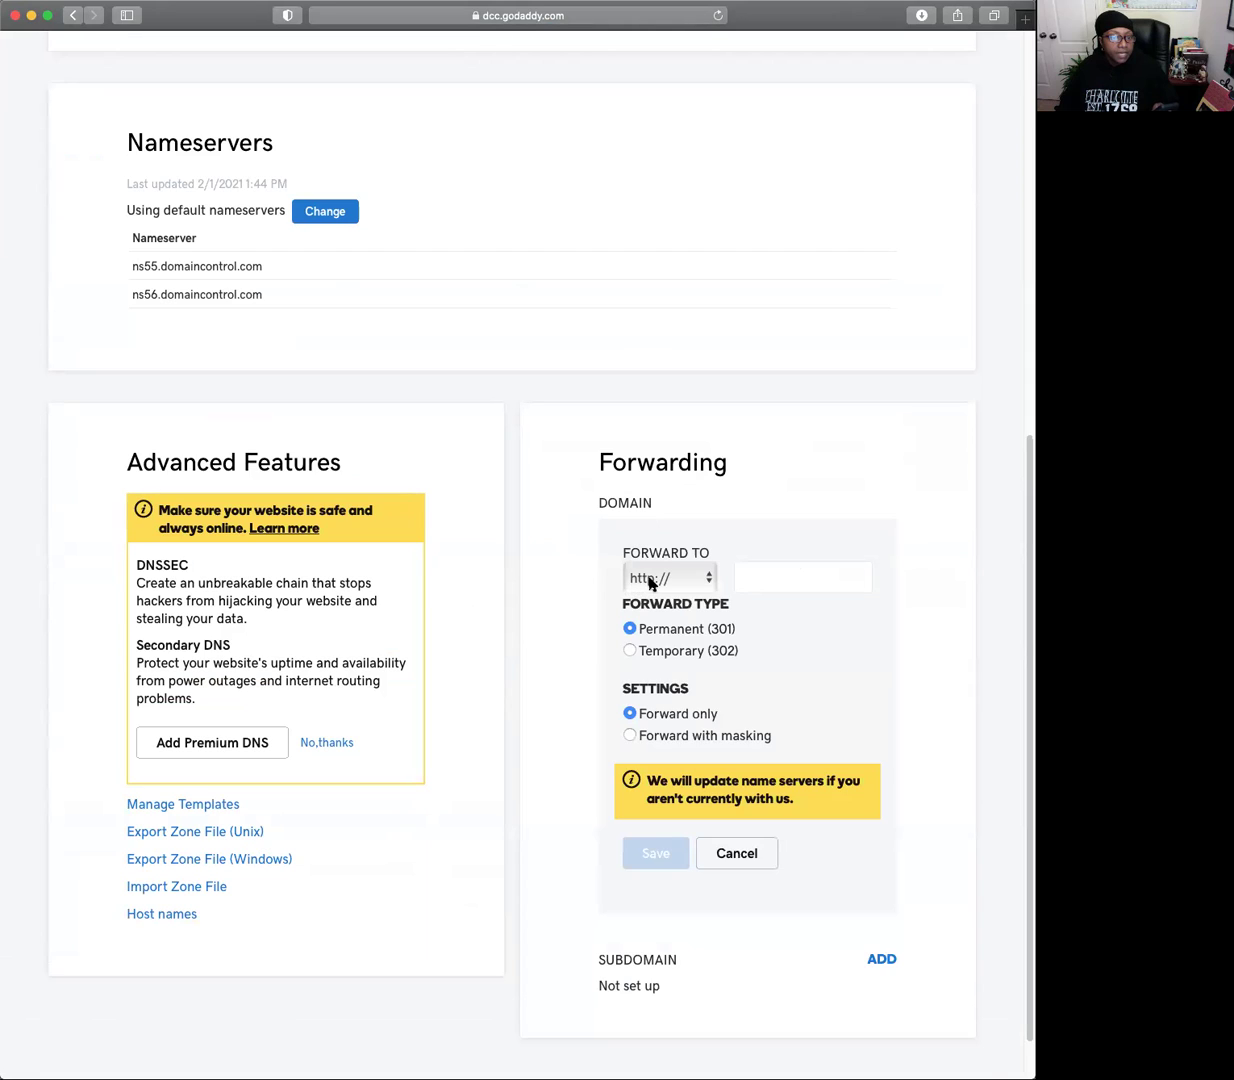
pyautogui.click(708, 580)
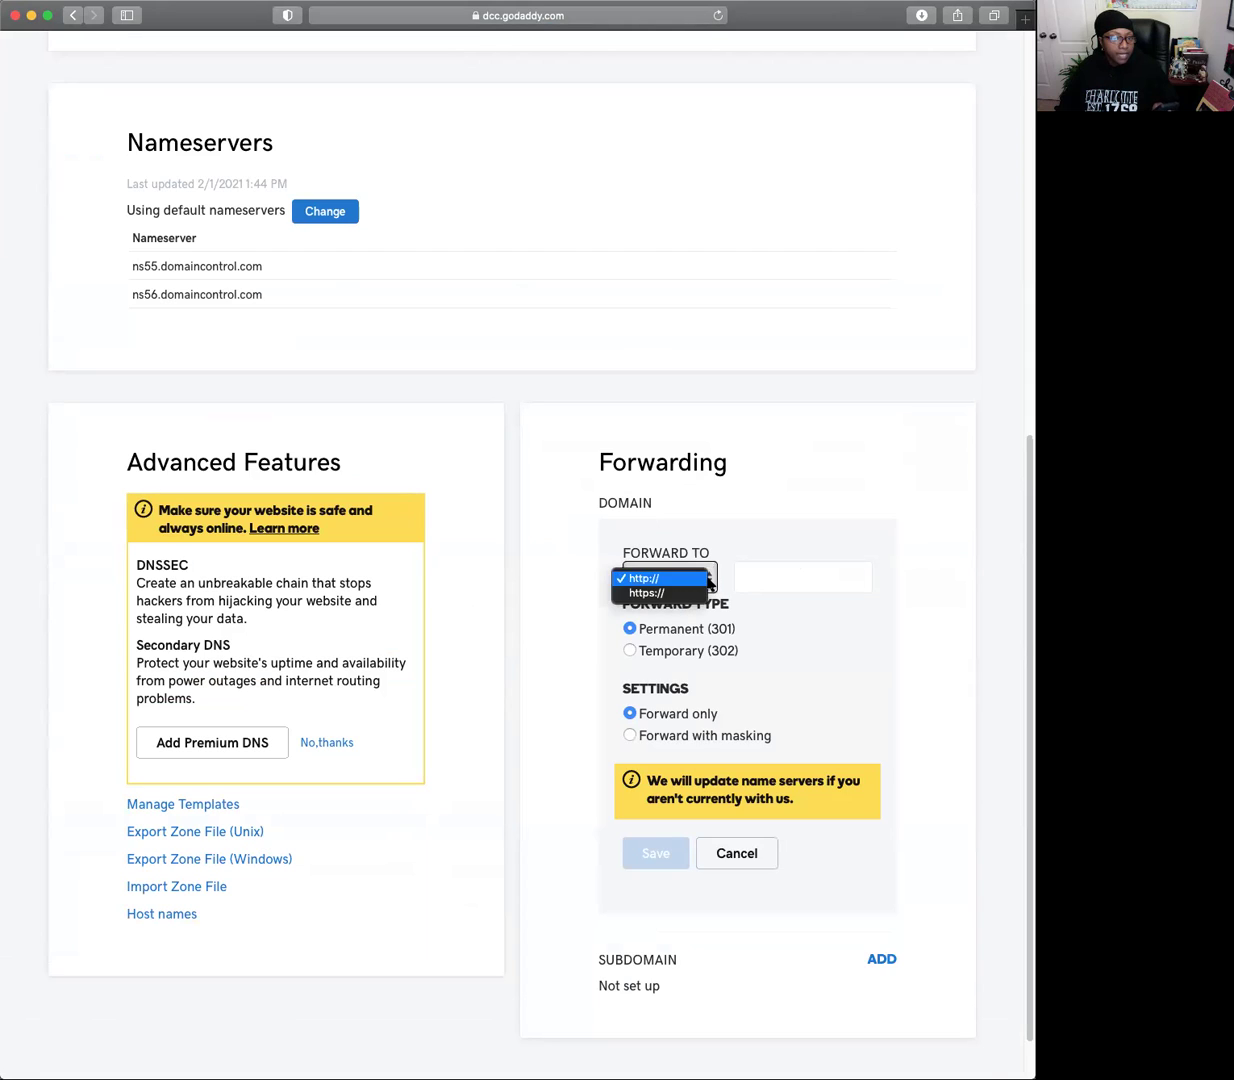
pyautogui.click(673, 595)
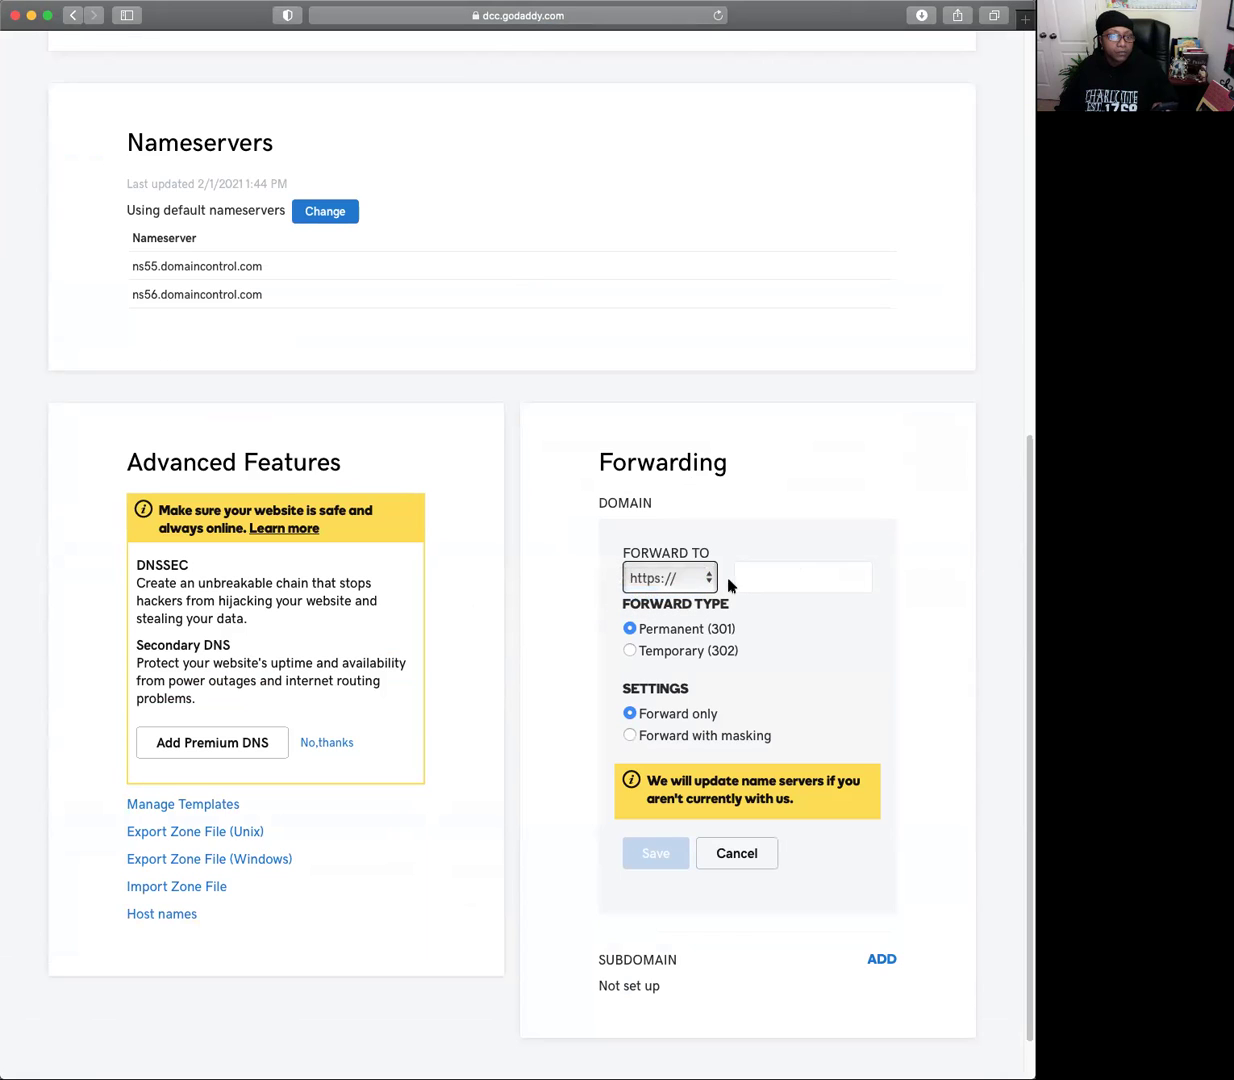
pyautogui.click(740, 576)
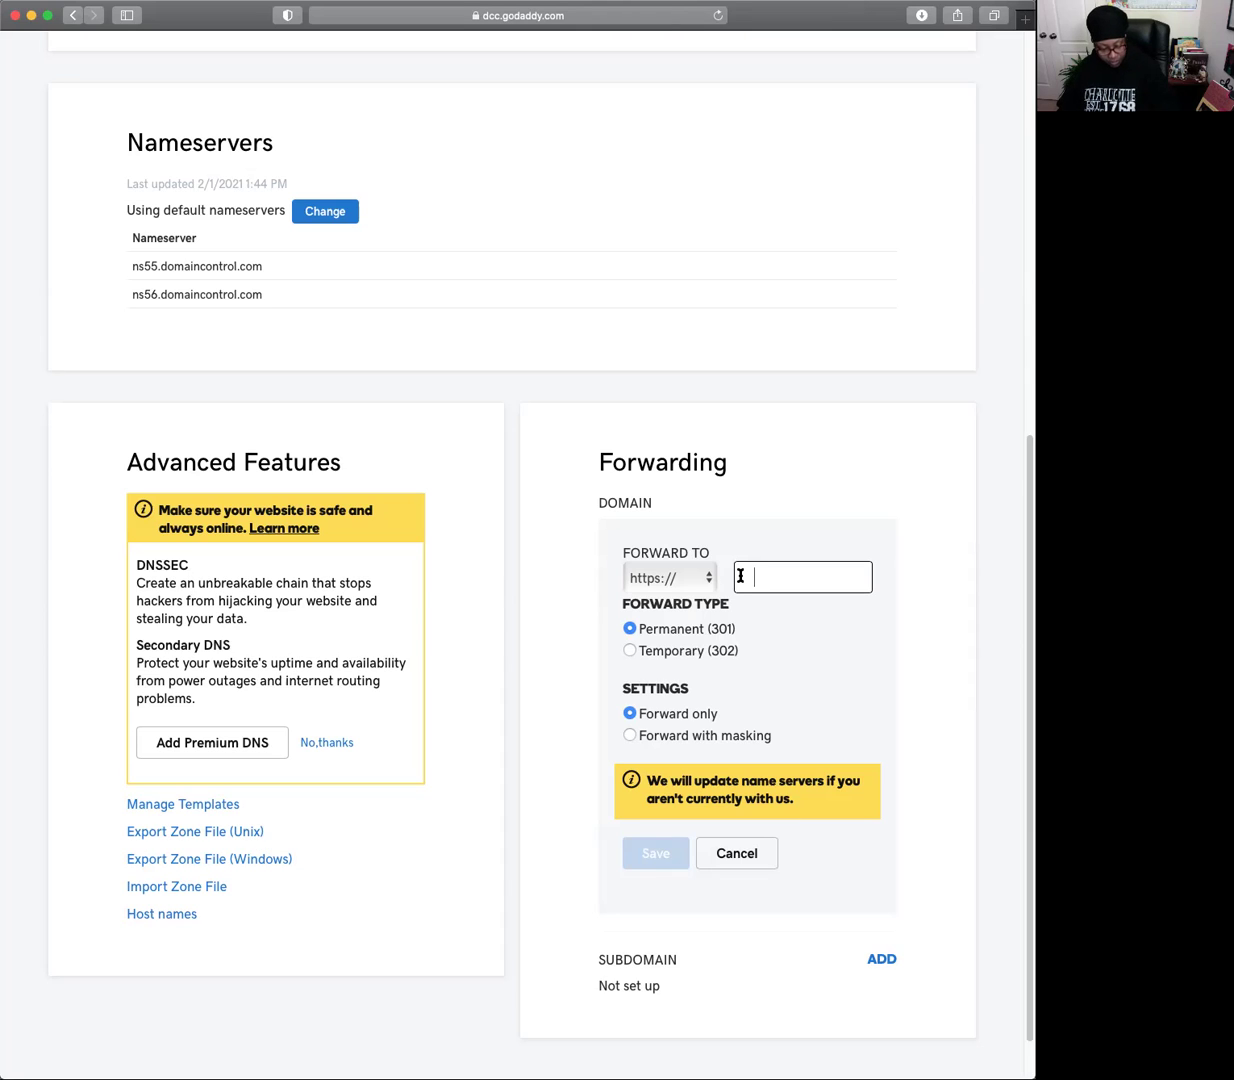
pyautogui.write('a')
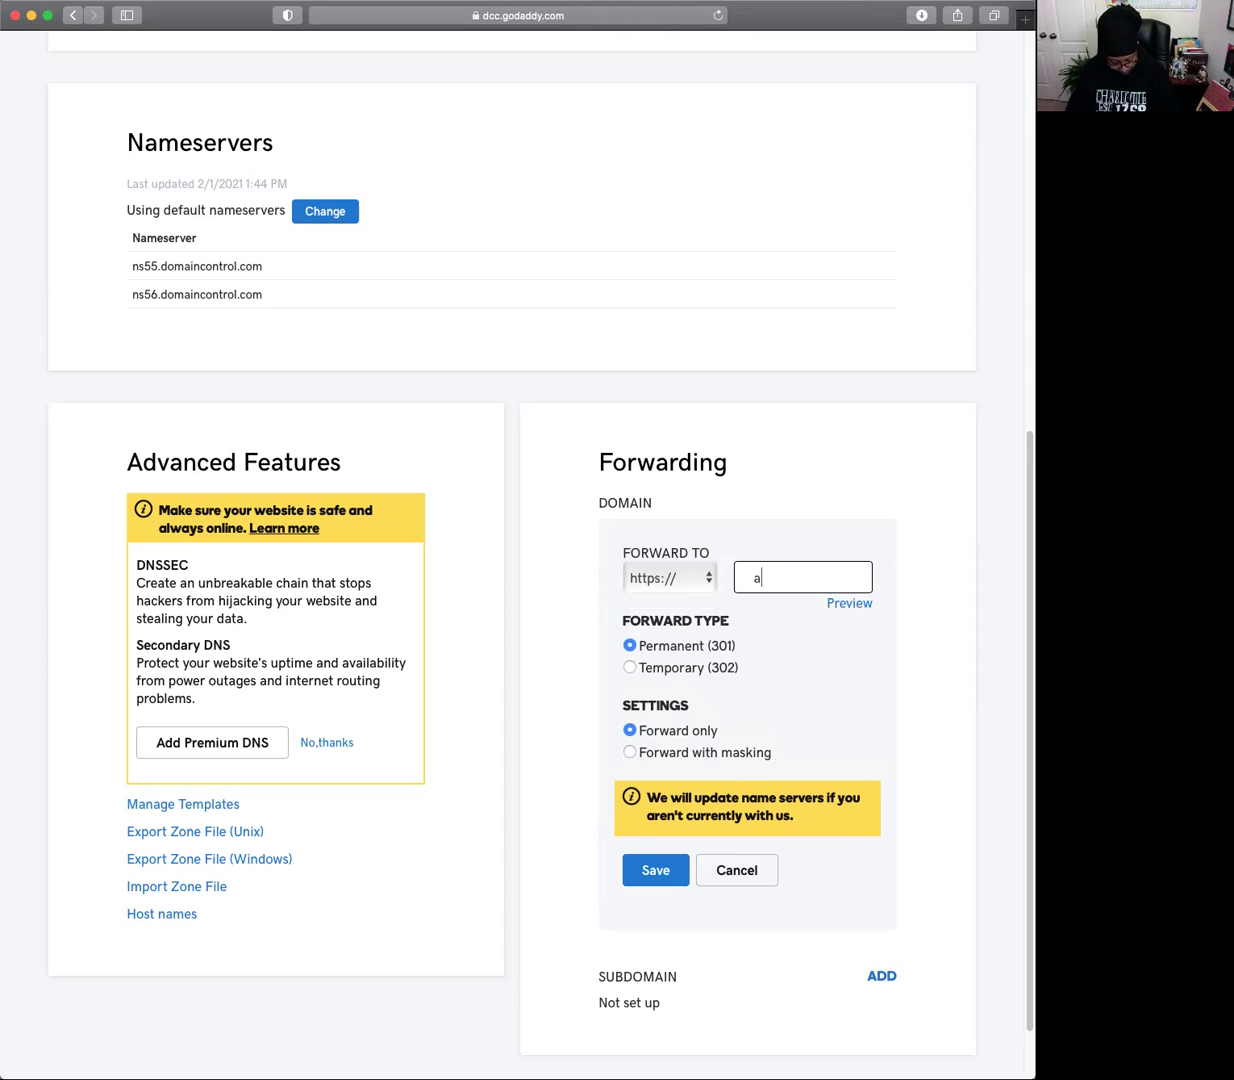
pyautogui.write('uto')
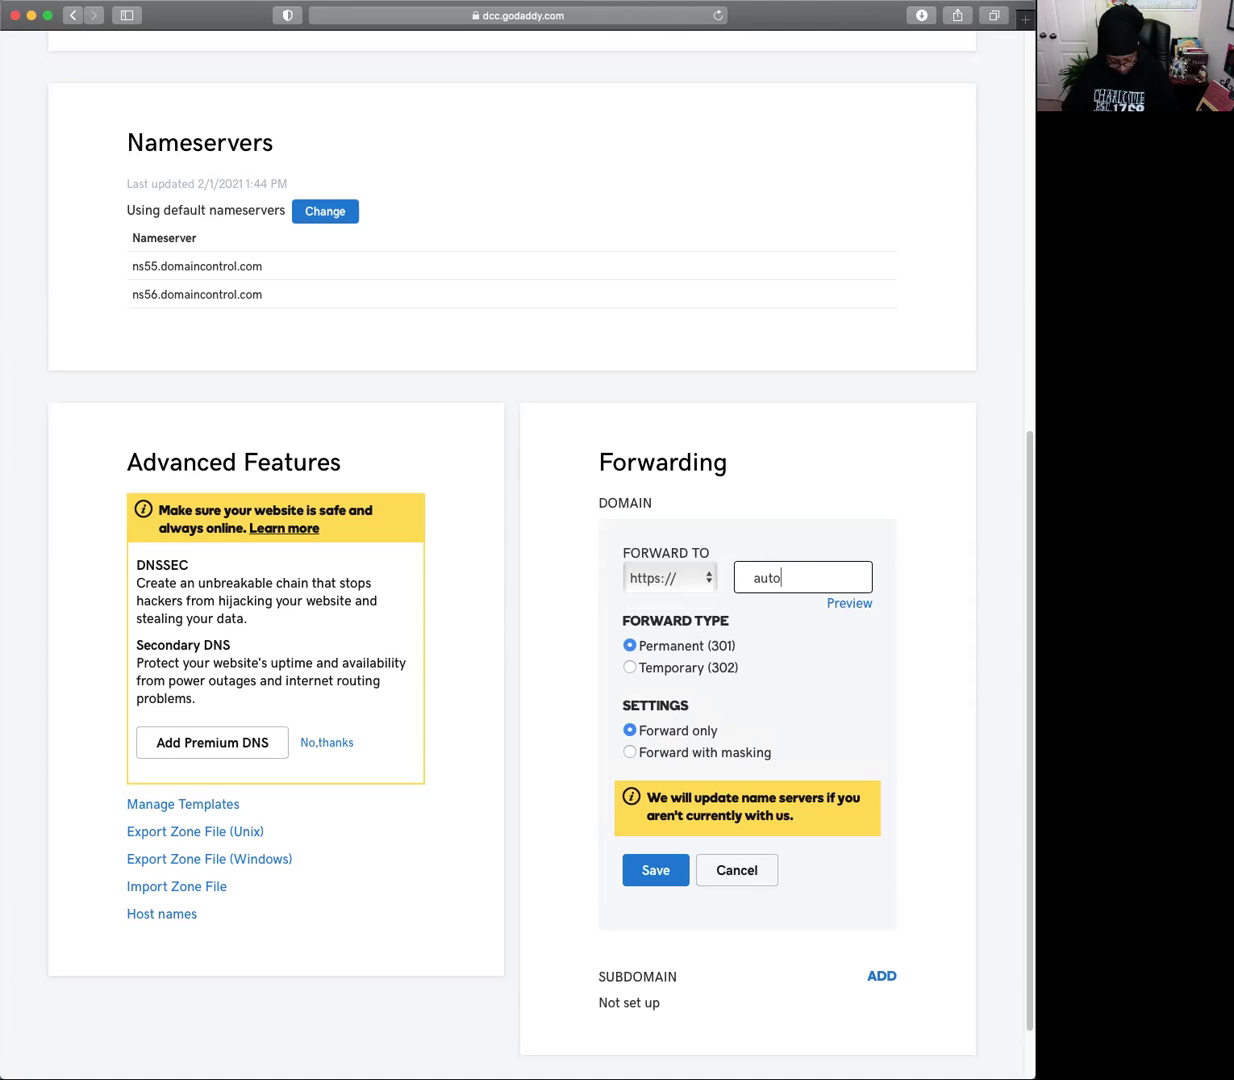
pyautogui.write('mat')
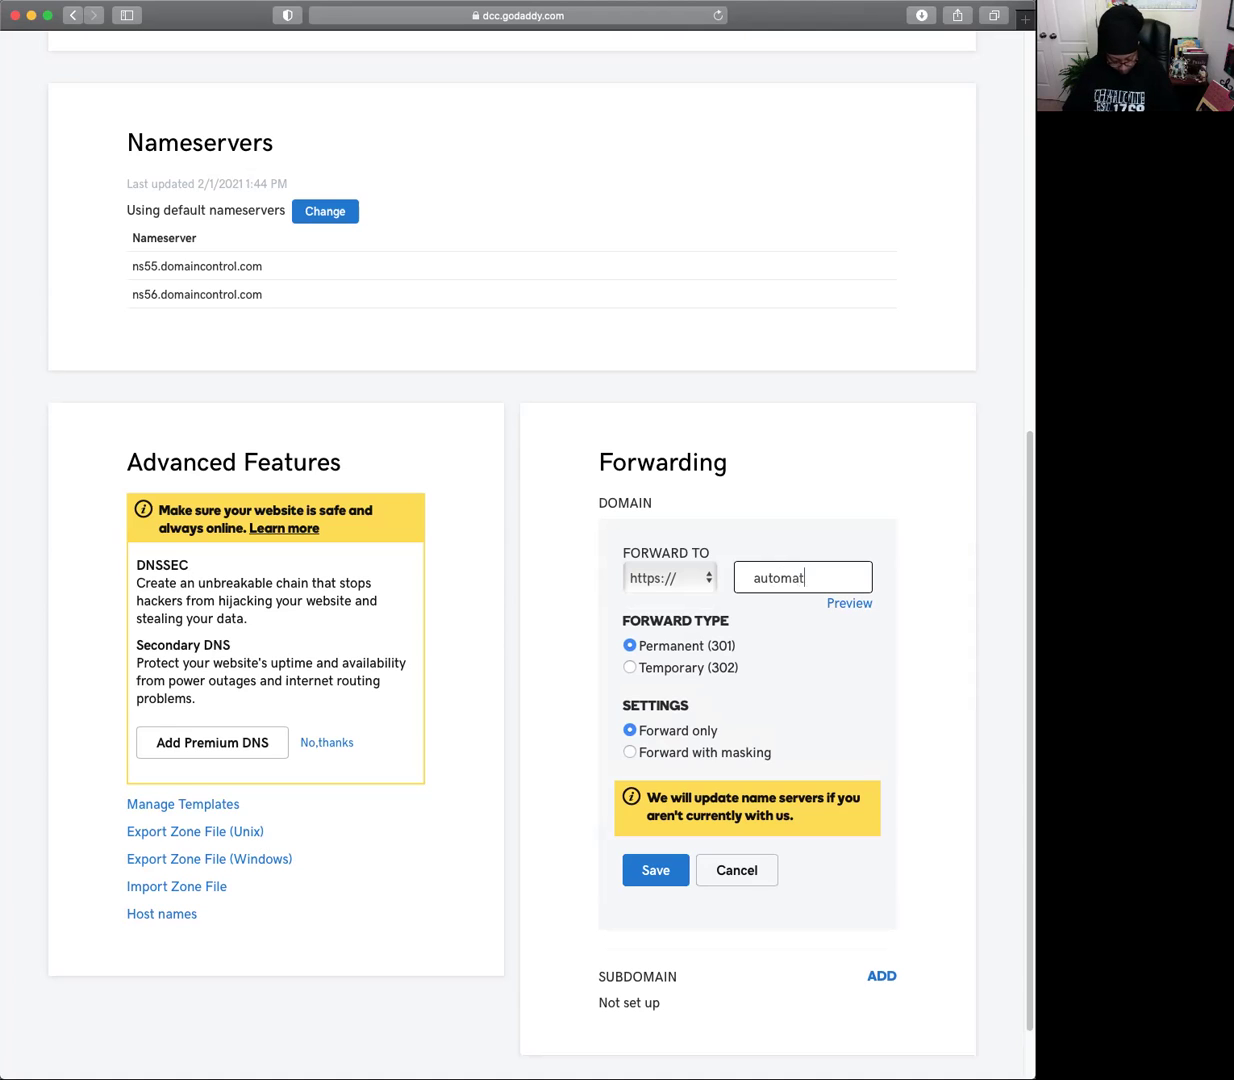
pyautogui.write('i')
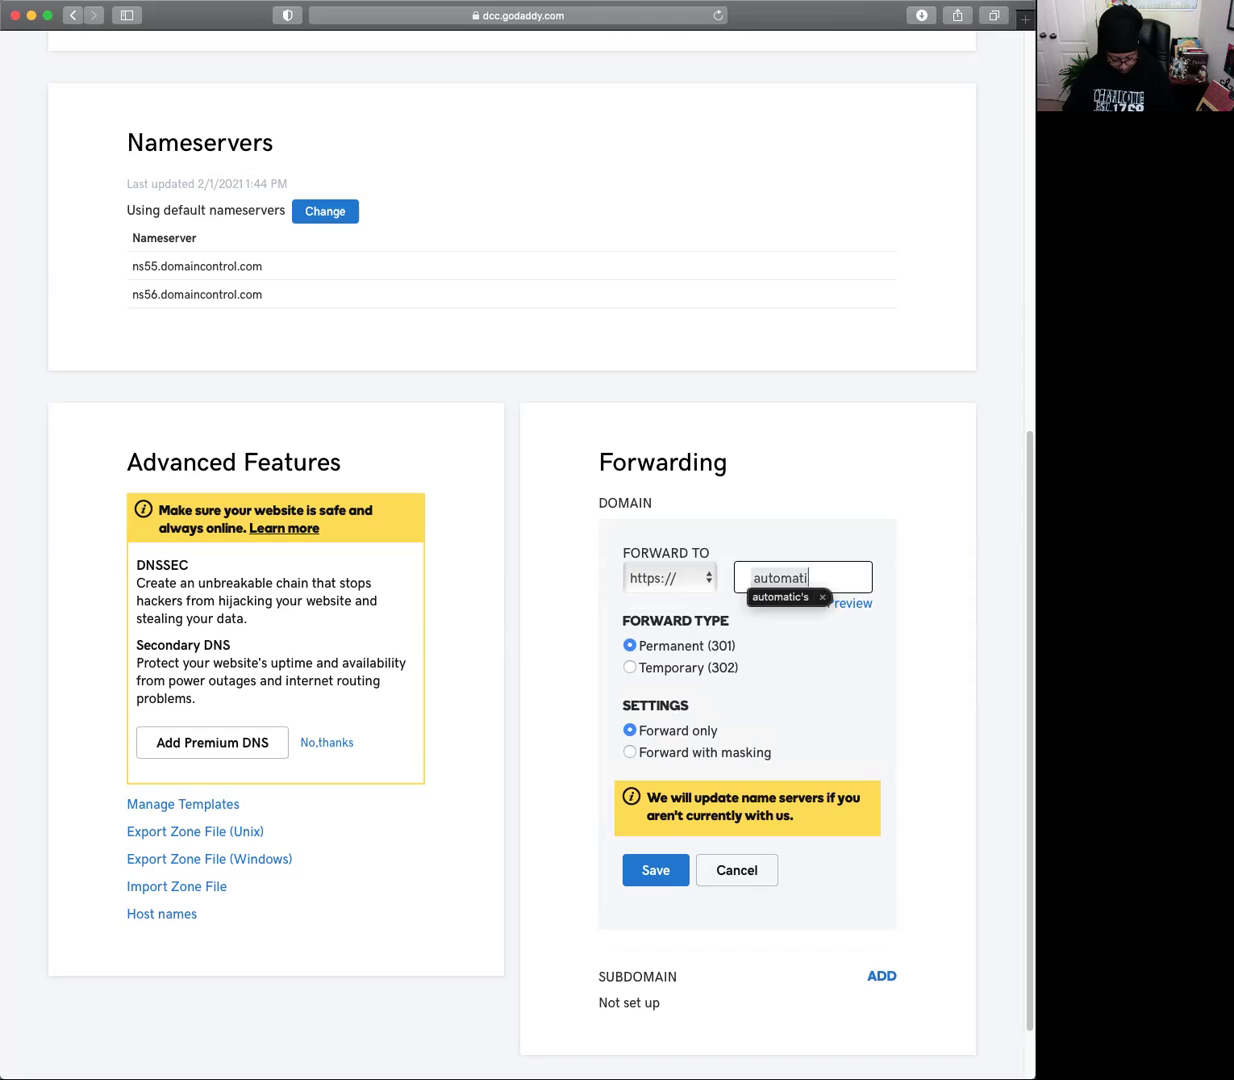
pyautogui.write('cbui')
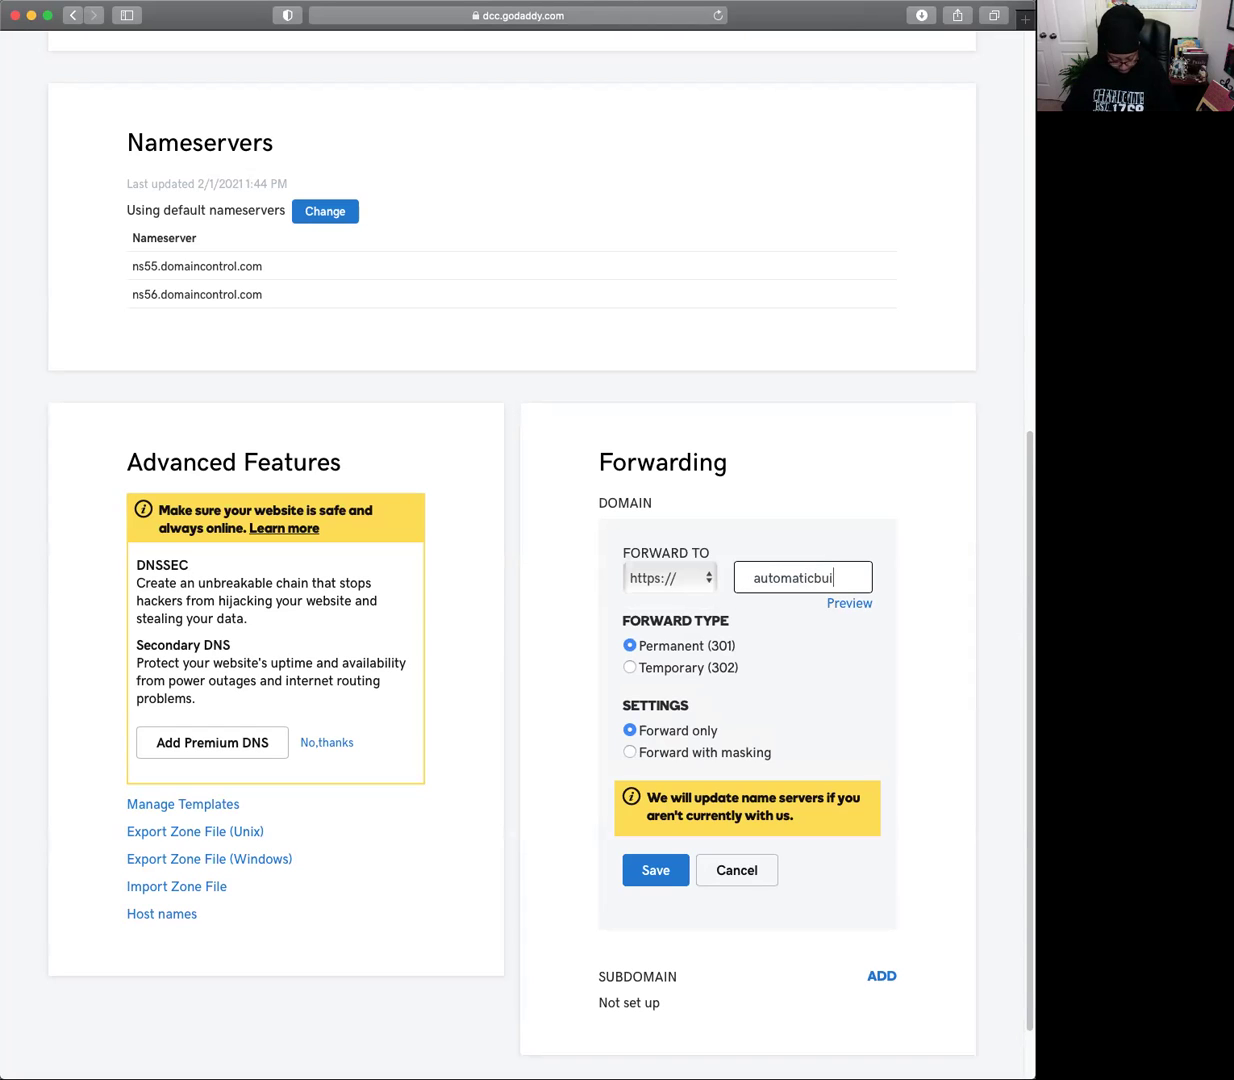
pyautogui.write('lde')
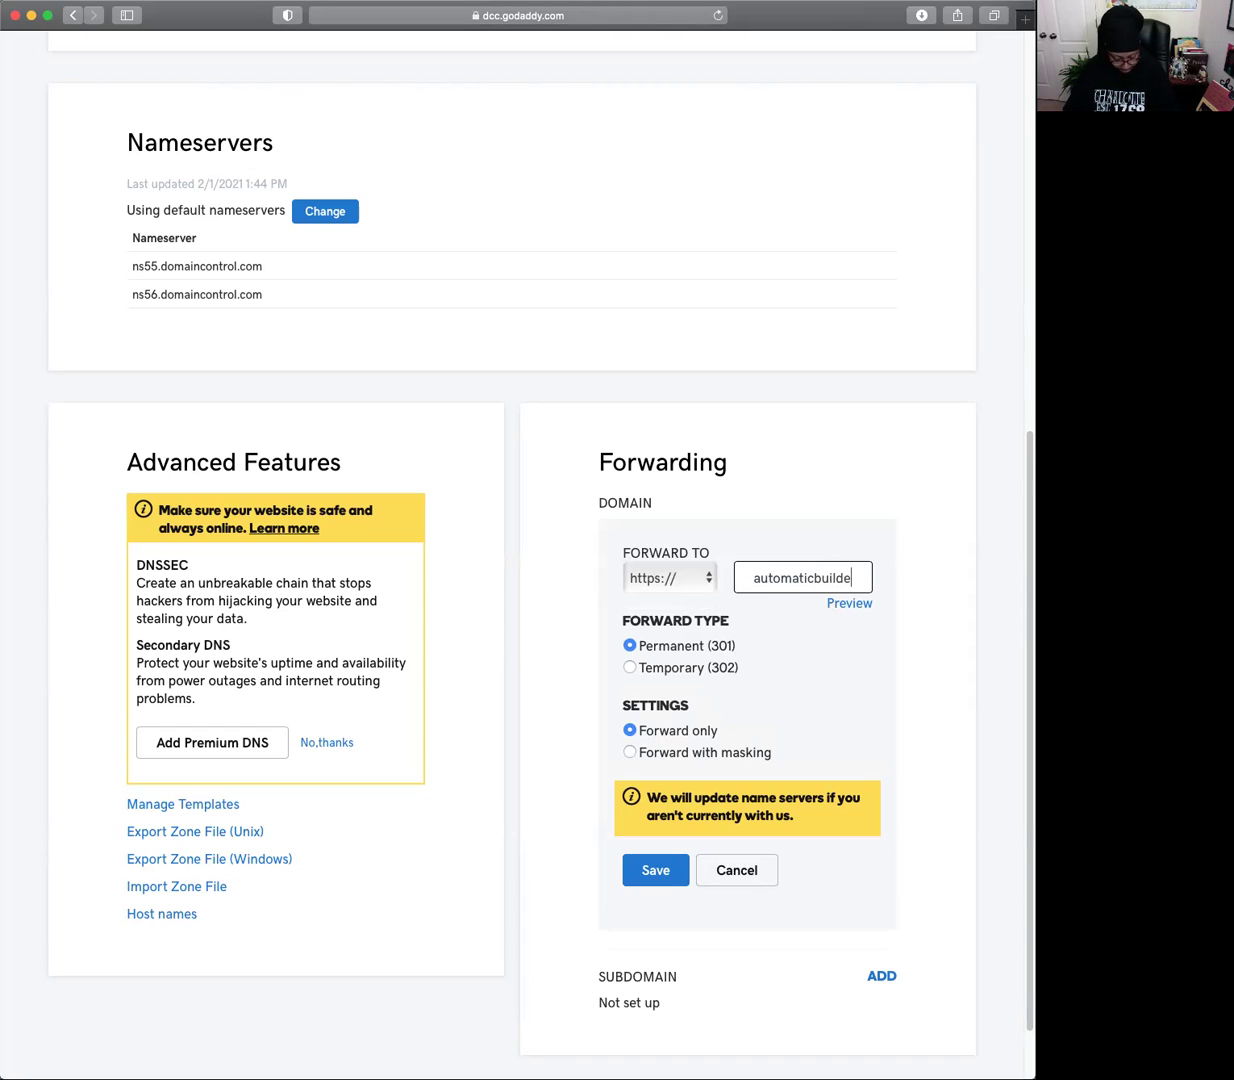
pyautogui.write('r')
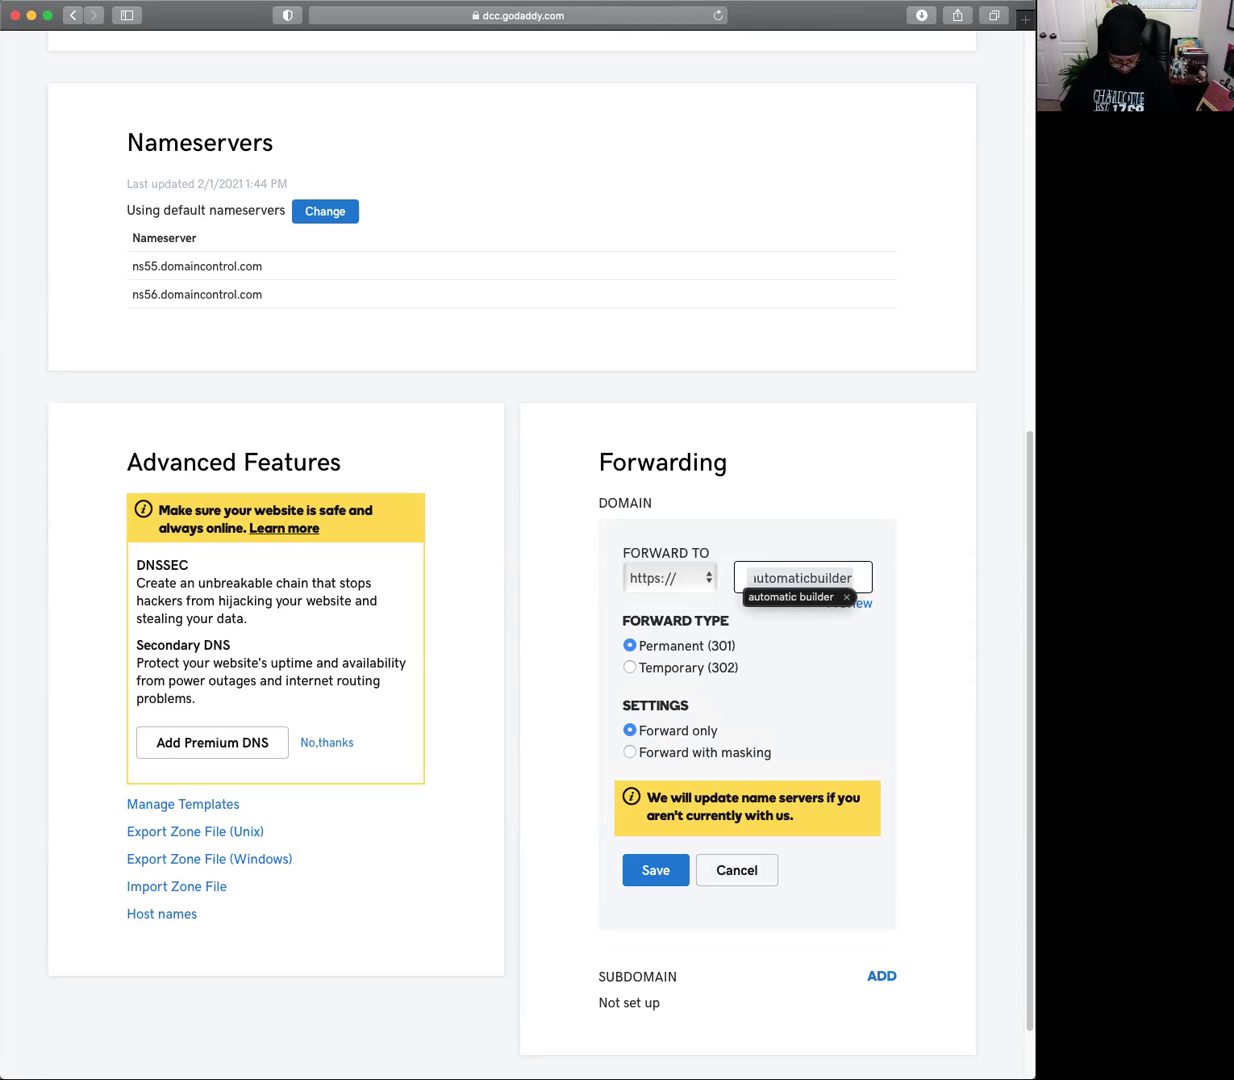
pyautogui.write('.co')
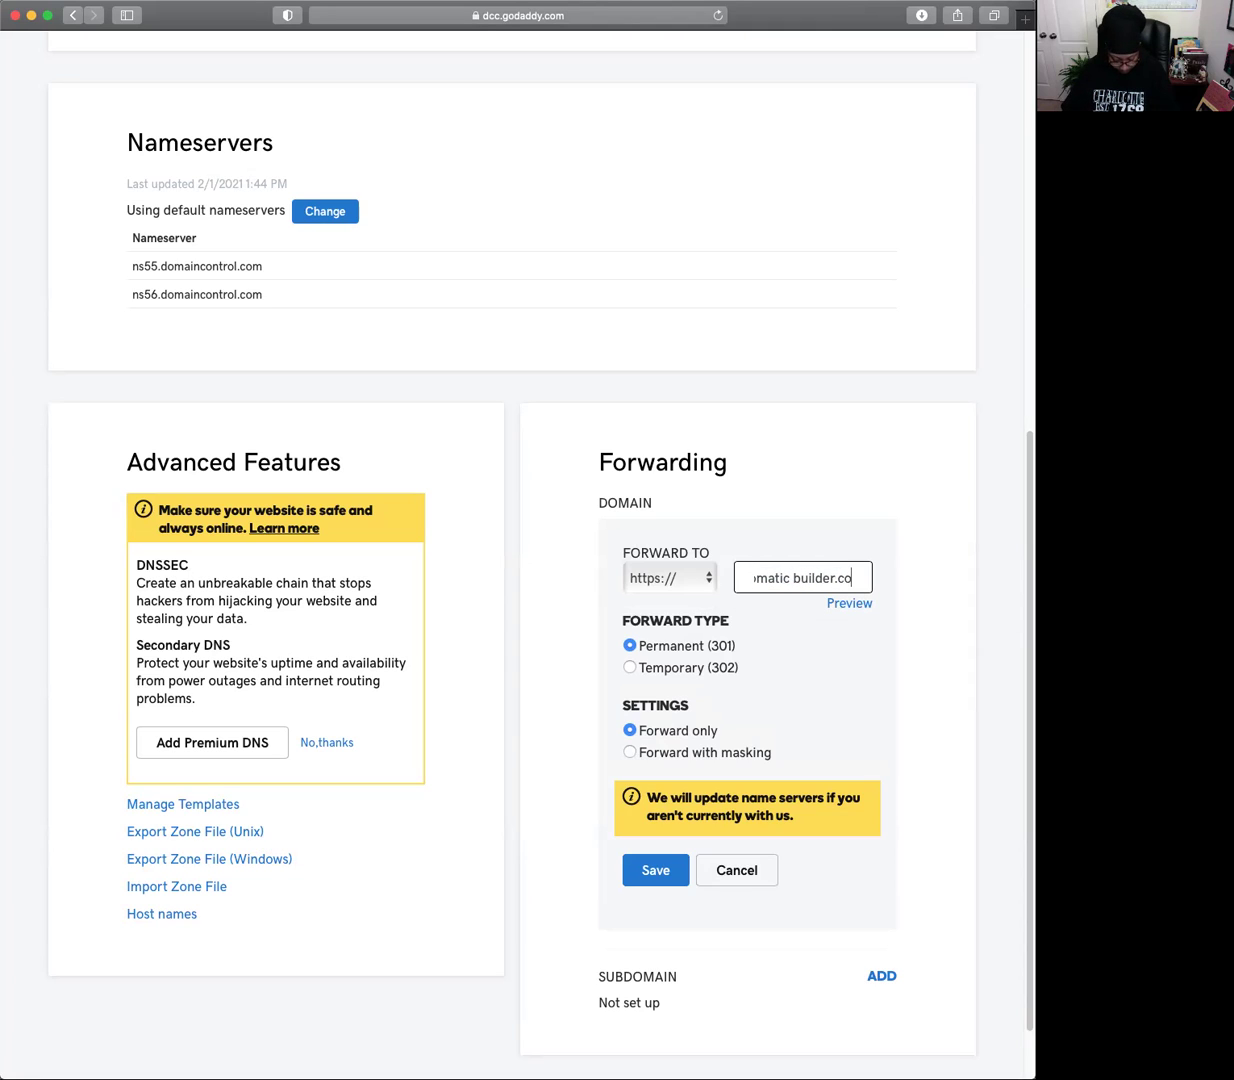
pyautogui.write('m')
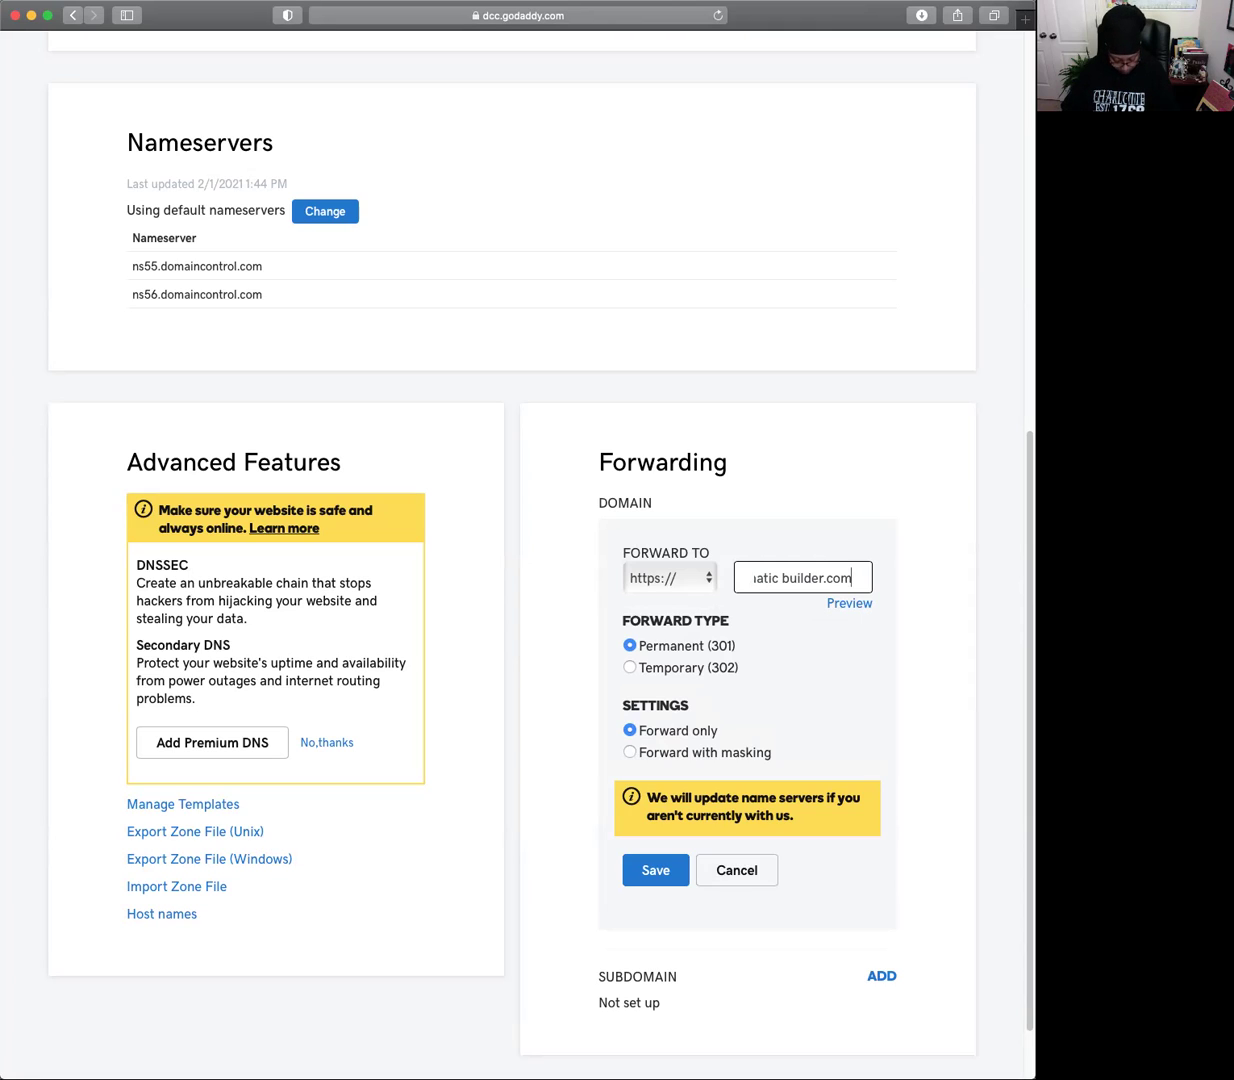
# Type the nlcp.php?u referral page path after the domain, fixing typos along the way.
pyautogui.write('n')
pyautogui.write('l')
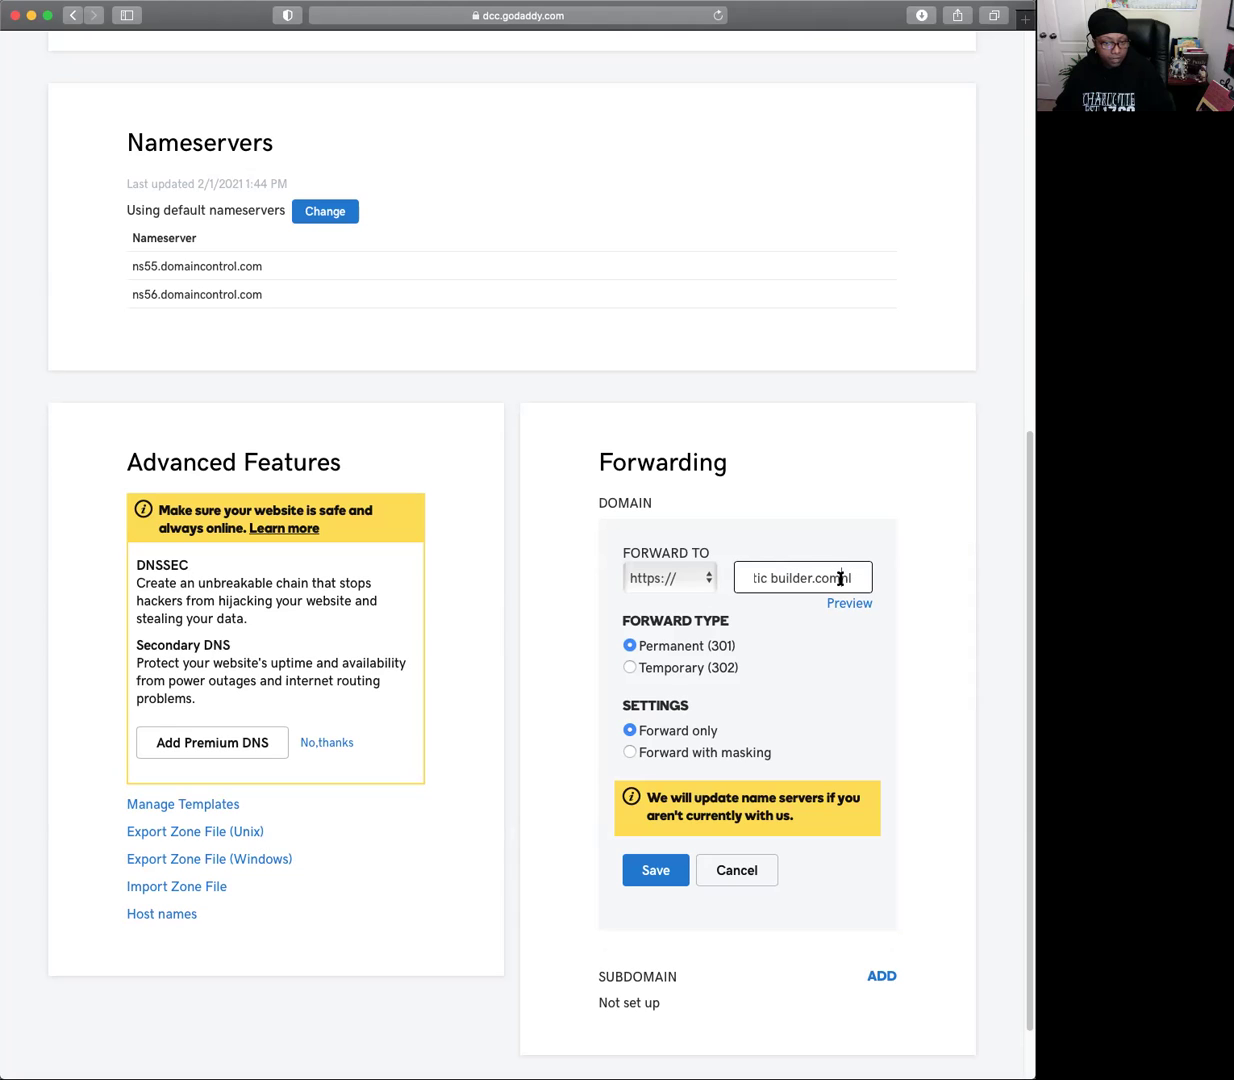
pyautogui.press('BackSpace')
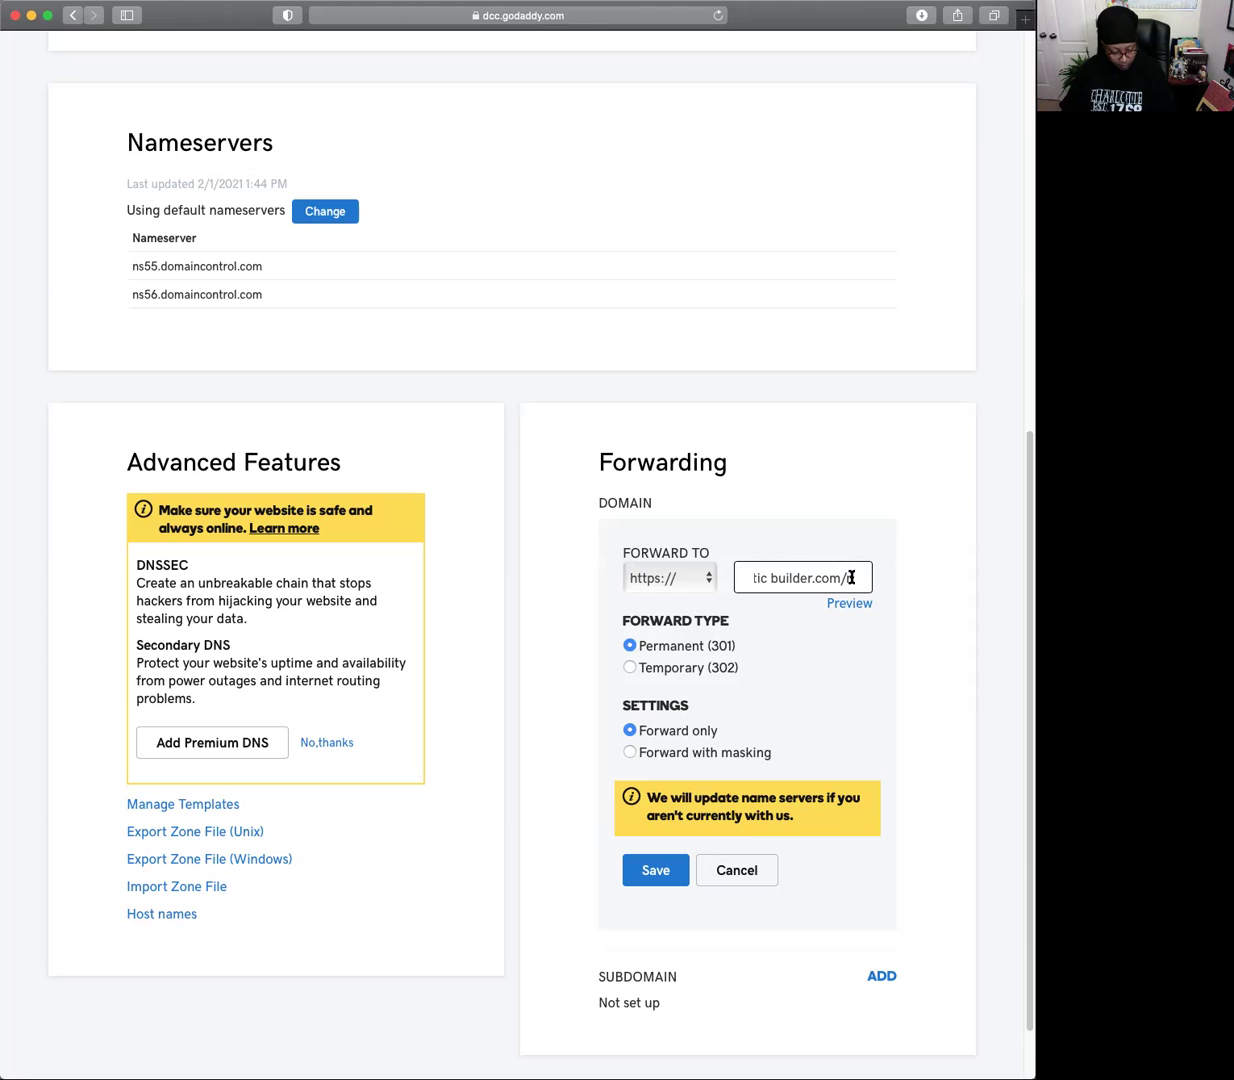
pyautogui.write('nnl')
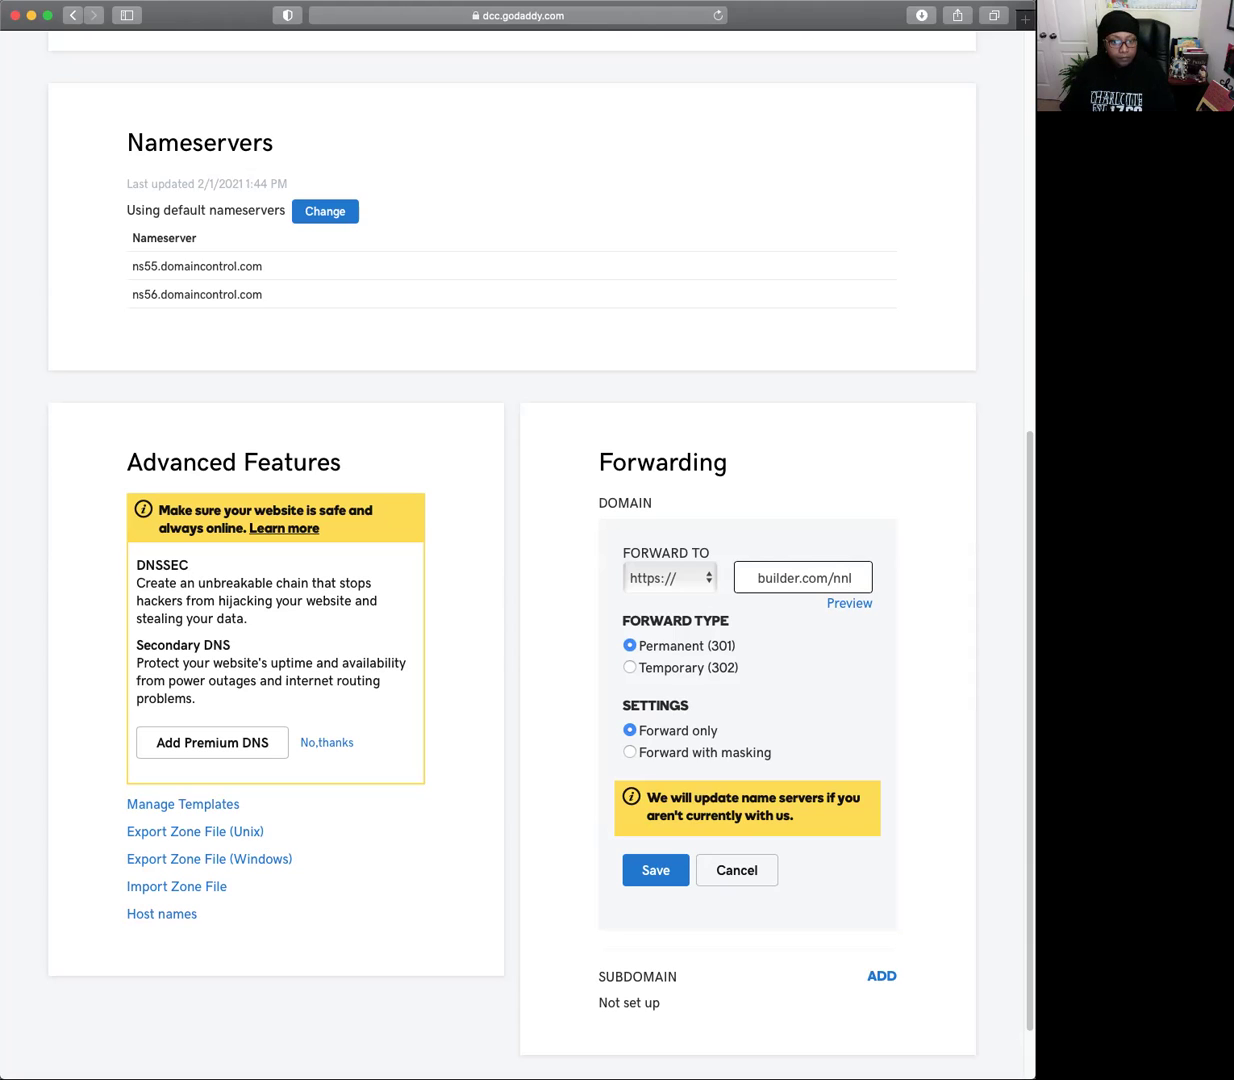
pyautogui.press('BackSpace')
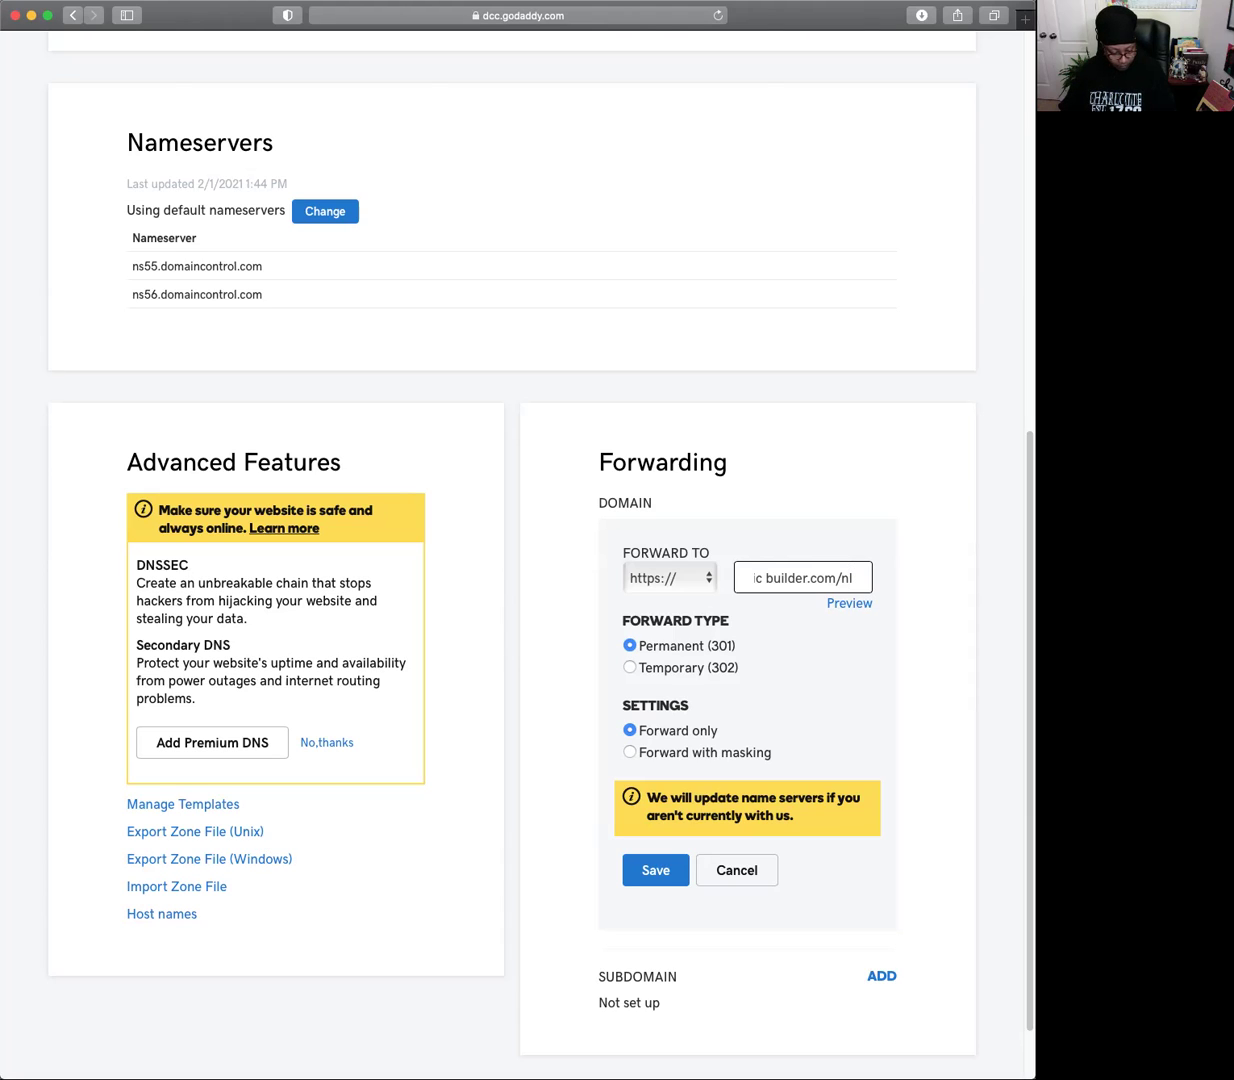
pyautogui.write('cp')
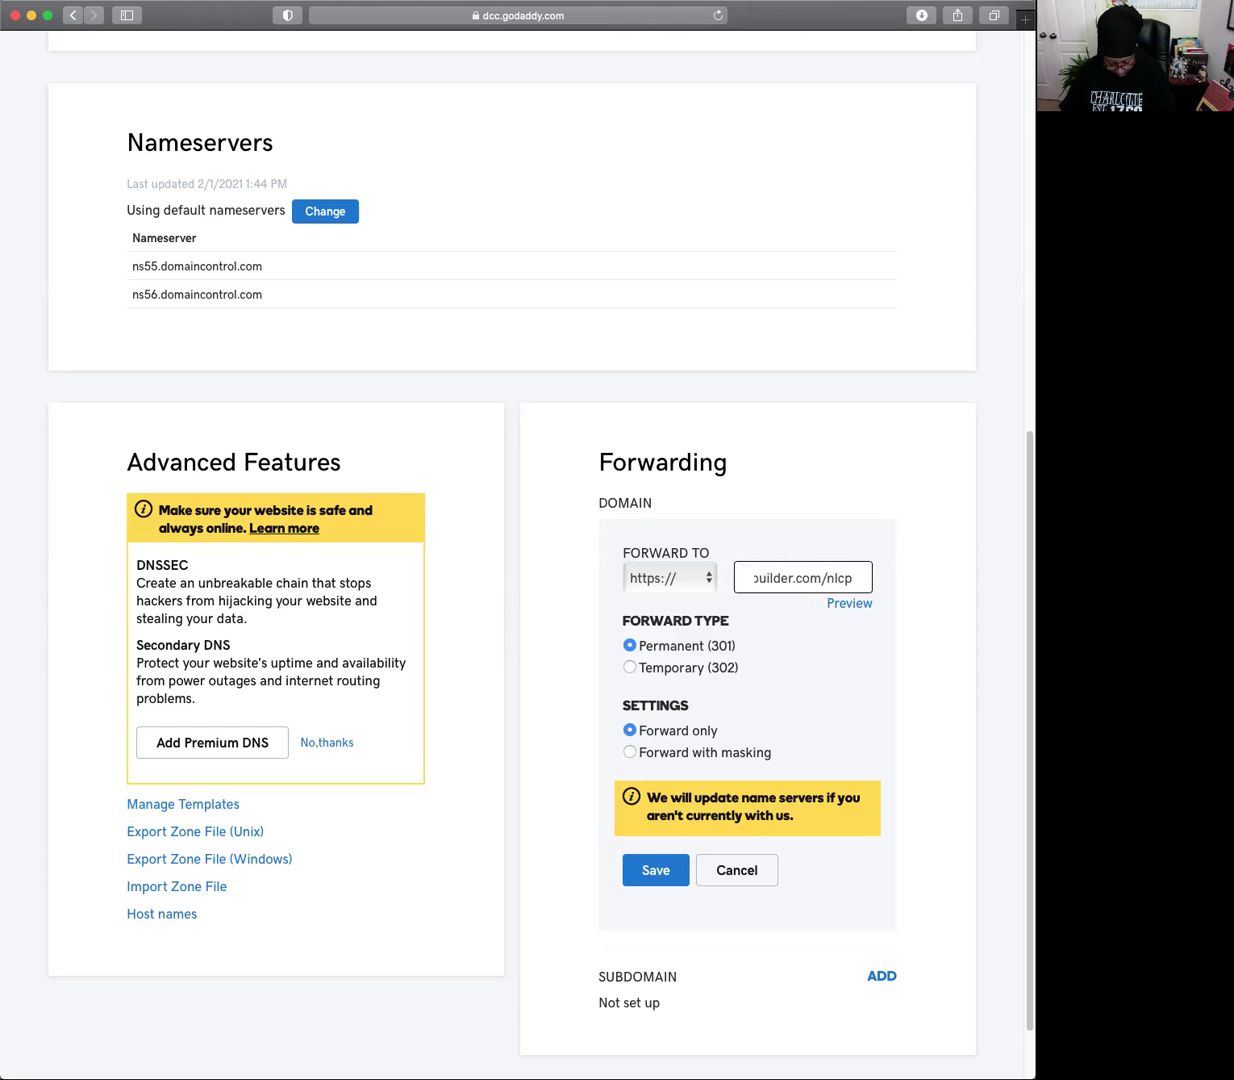
pyautogui.write('.')
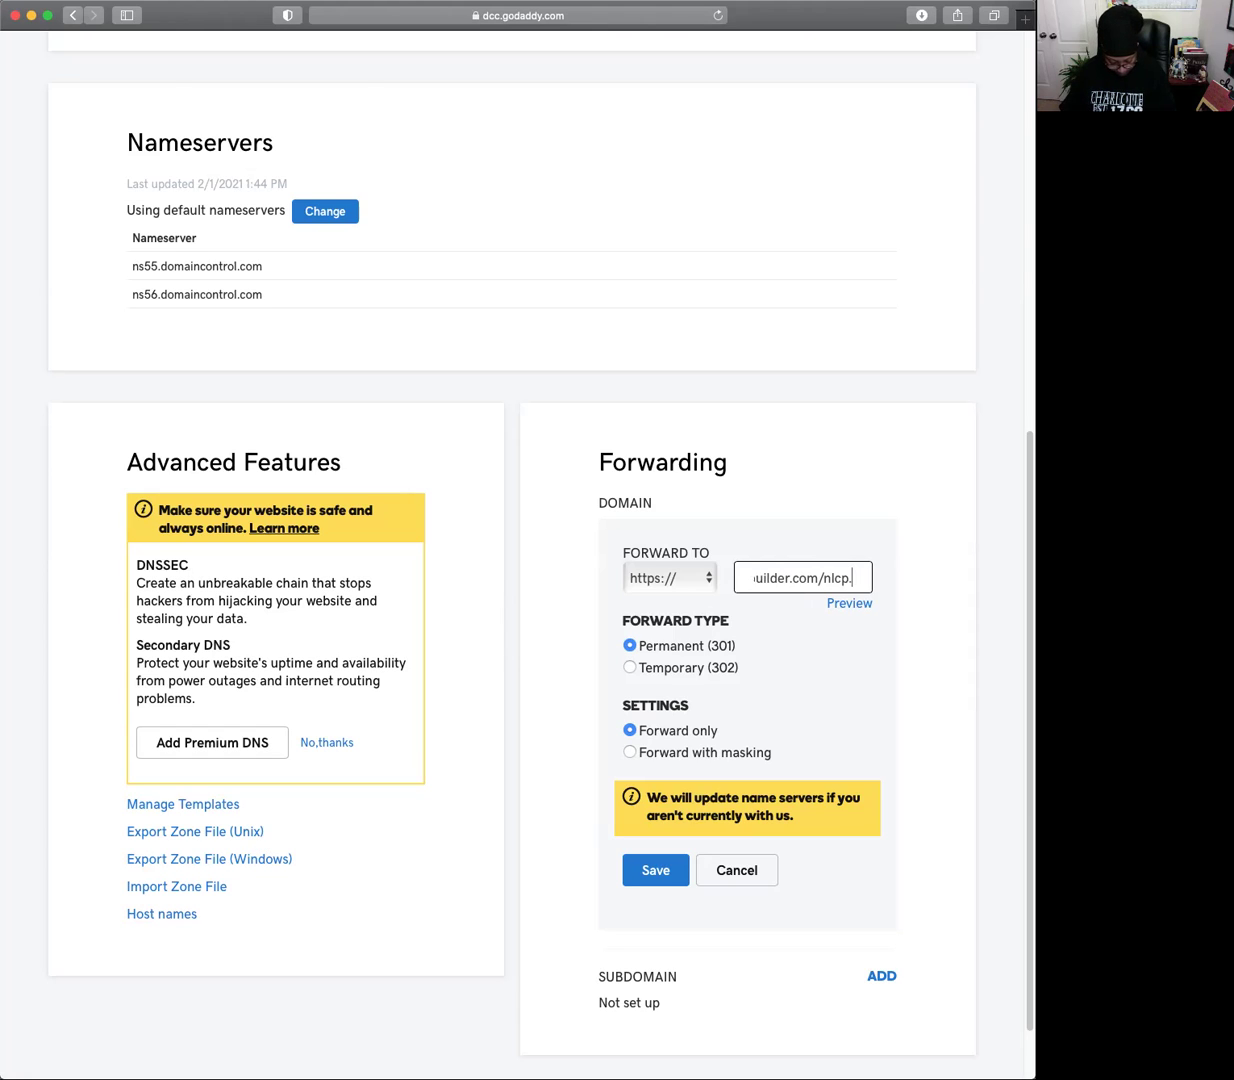
pyautogui.write('ph')
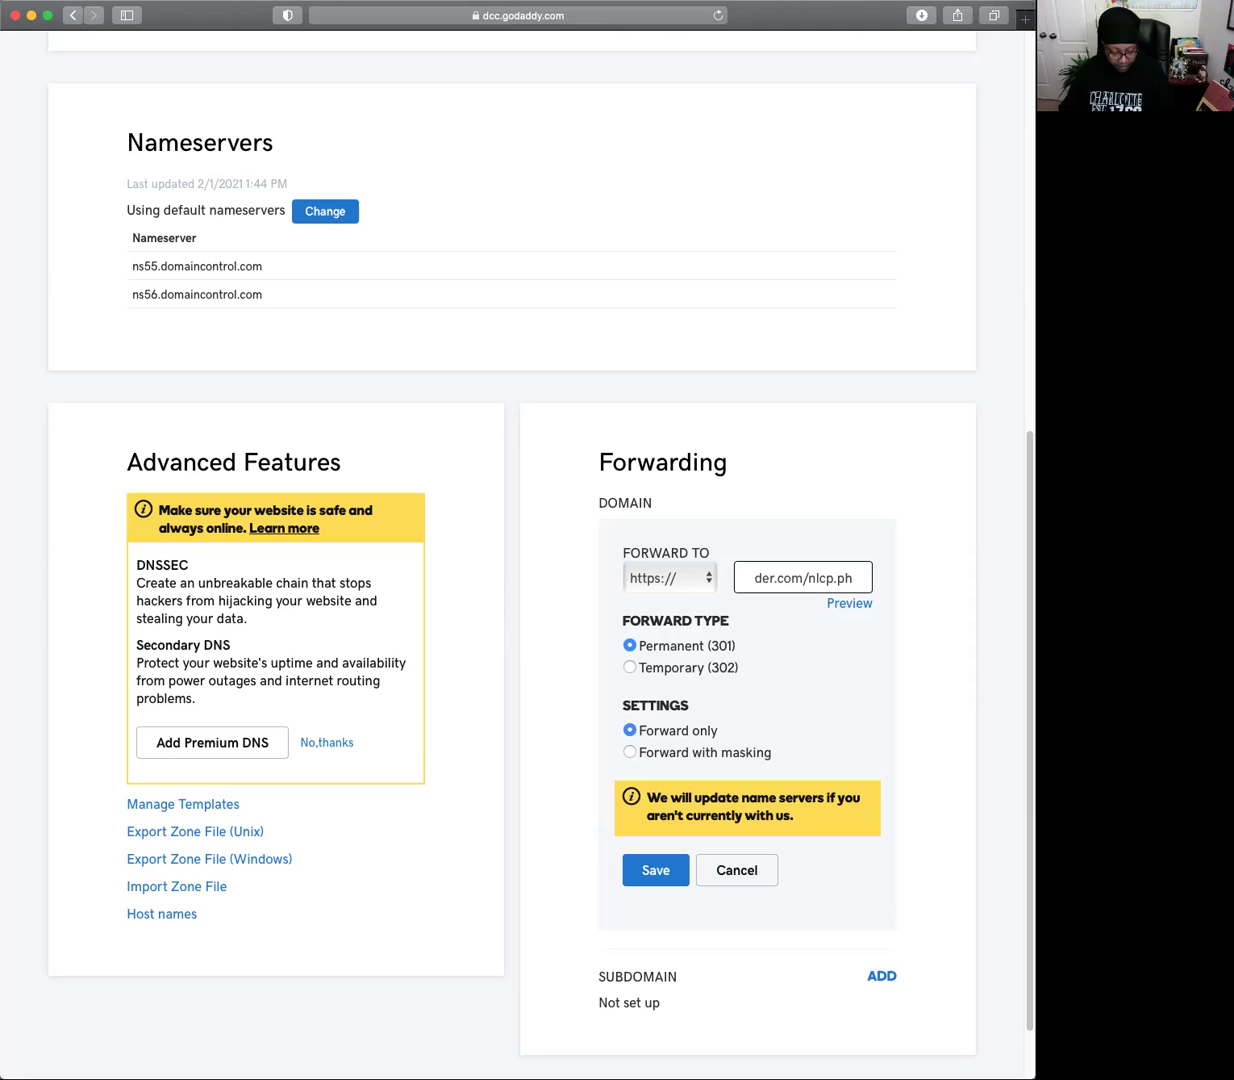
pyautogui.write('p')
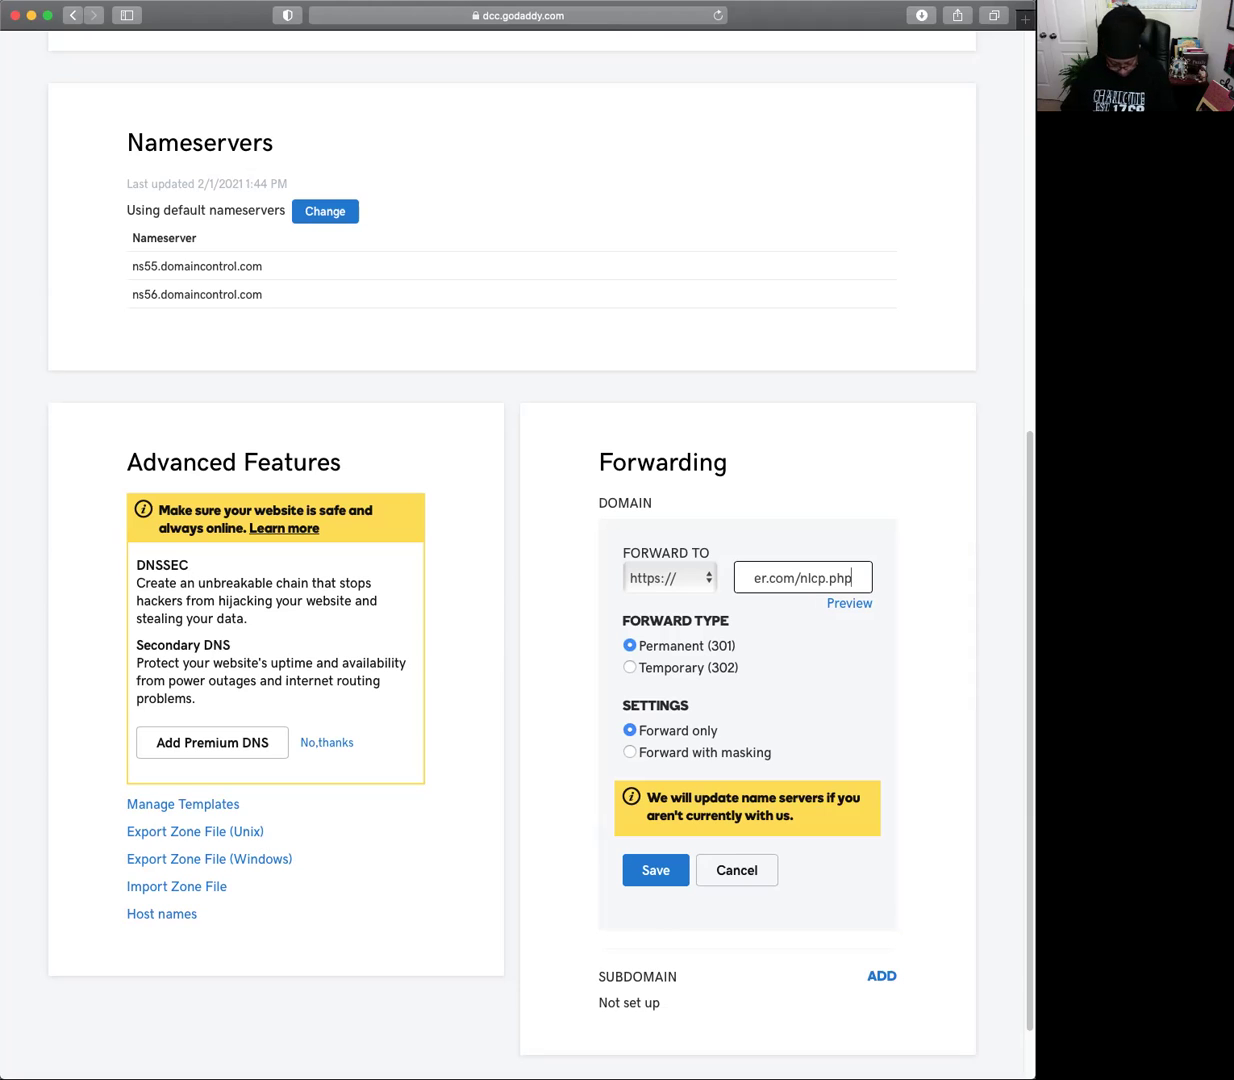
pyautogui.write('?')
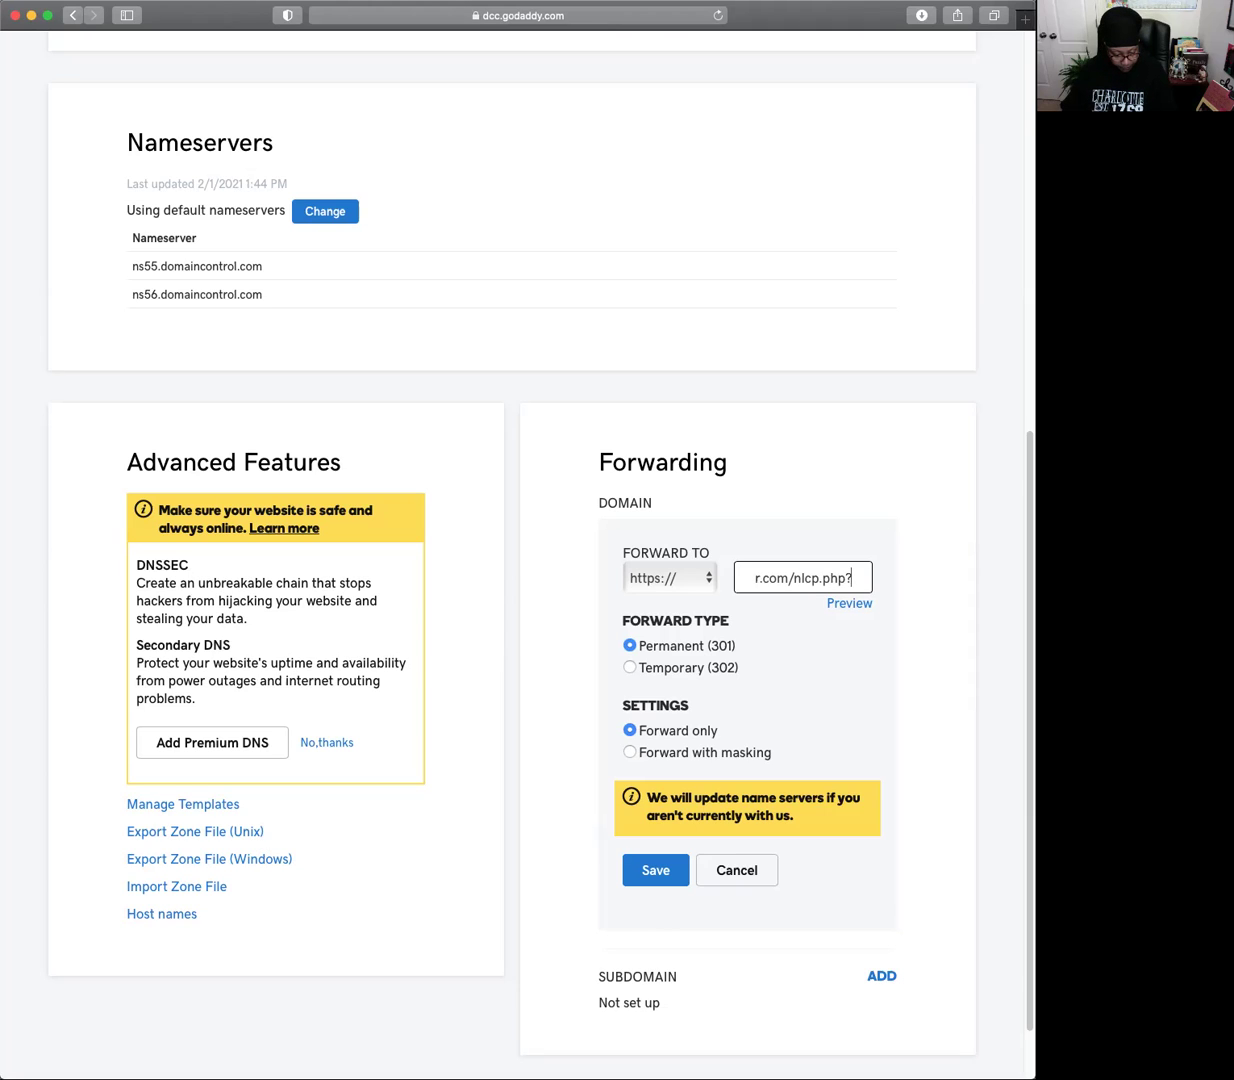
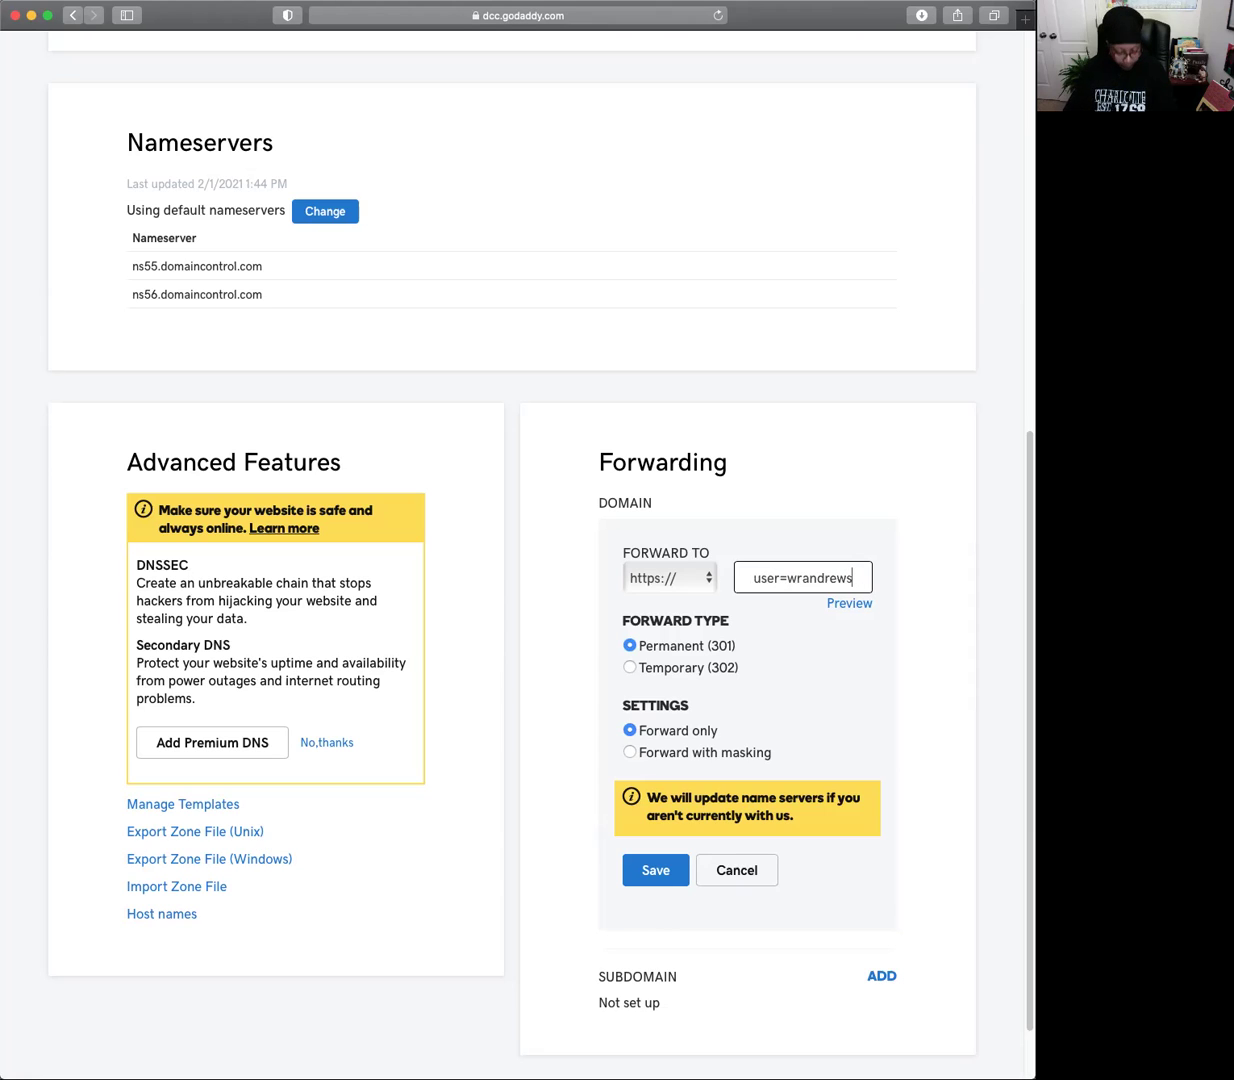
# Remove the stray space from 'automatic builder' in the forwarding destination address.
pyautogui.click(839, 607)
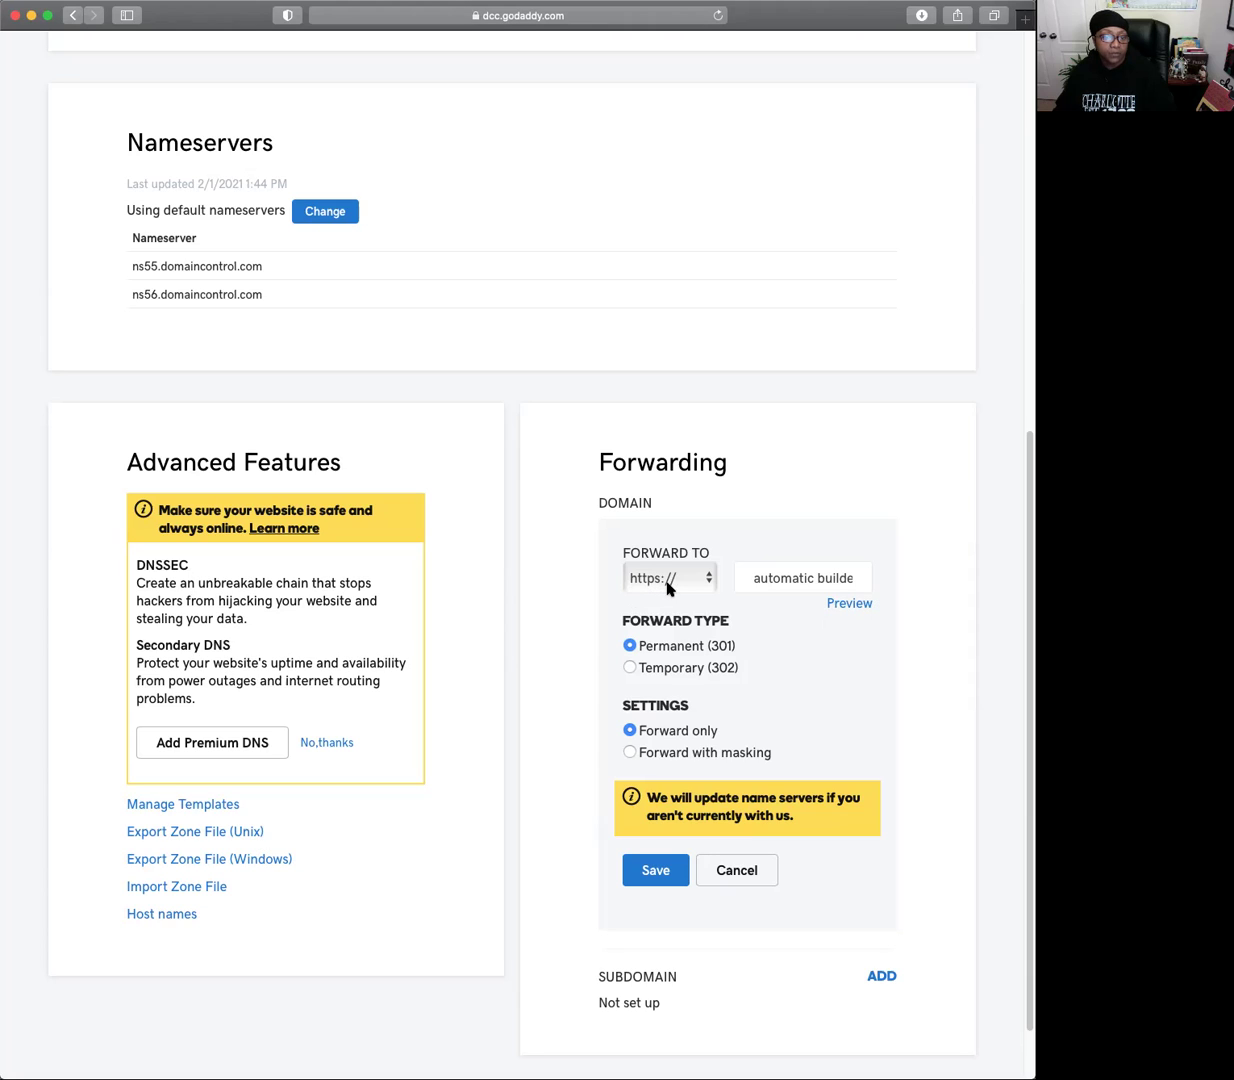
pyautogui.click(759, 578)
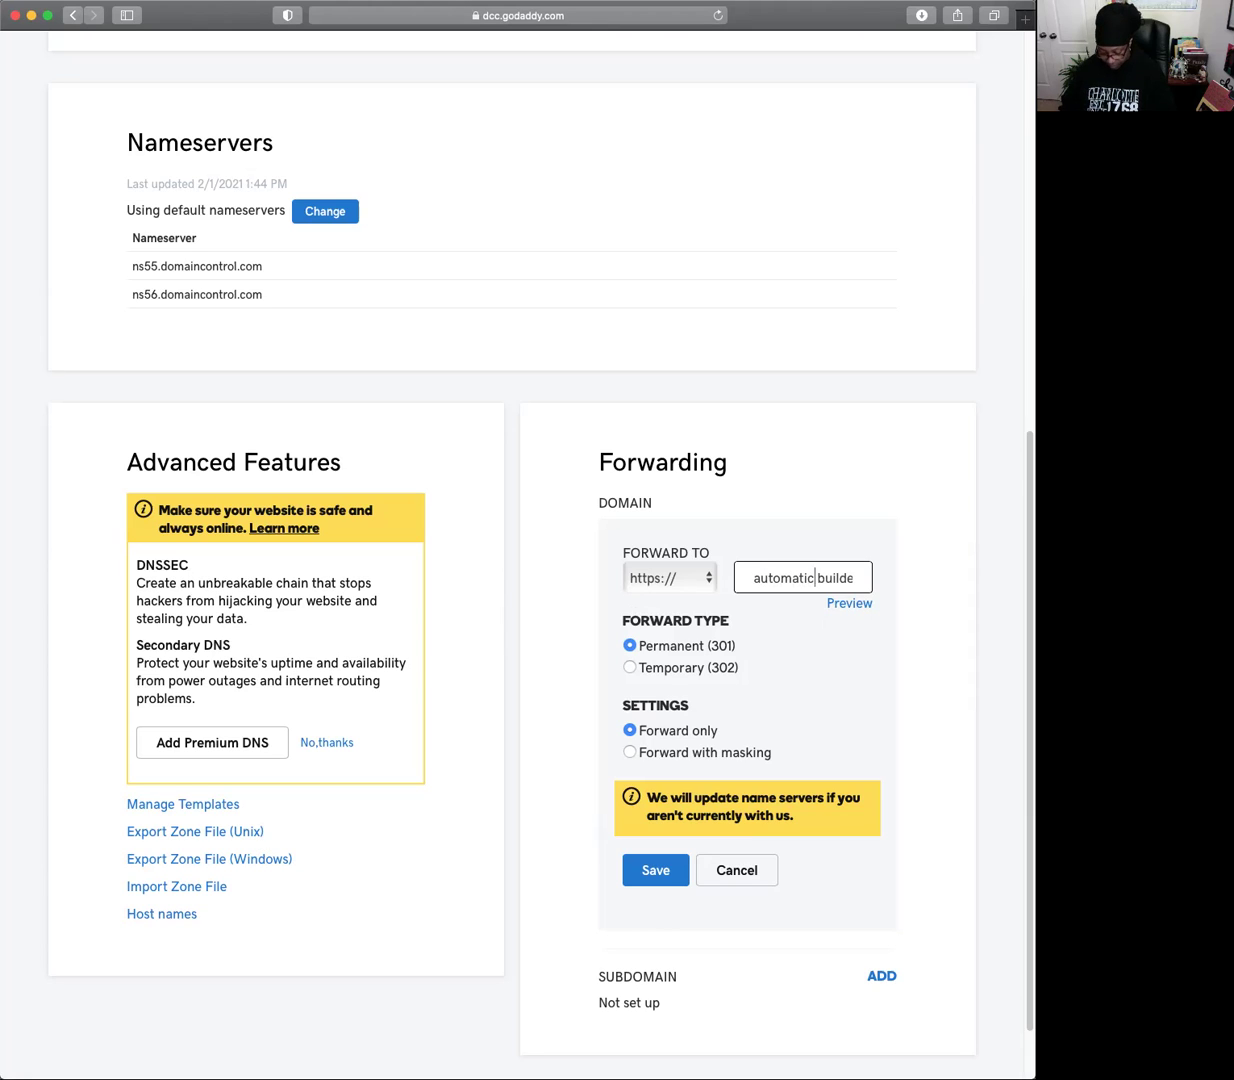
pyautogui.press('BackSpace')
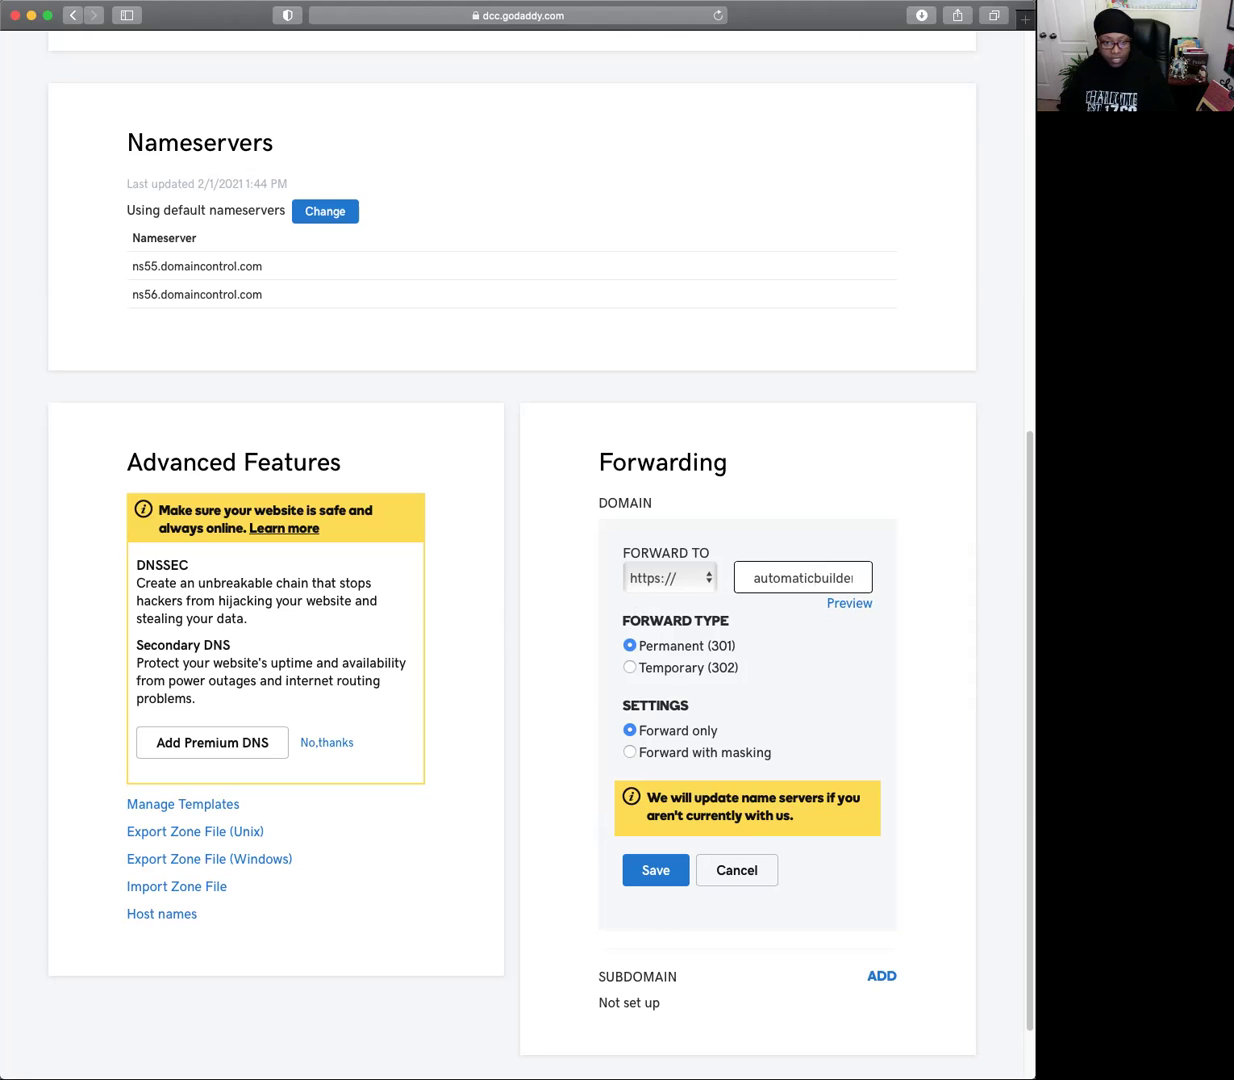
pyautogui.press('Right')
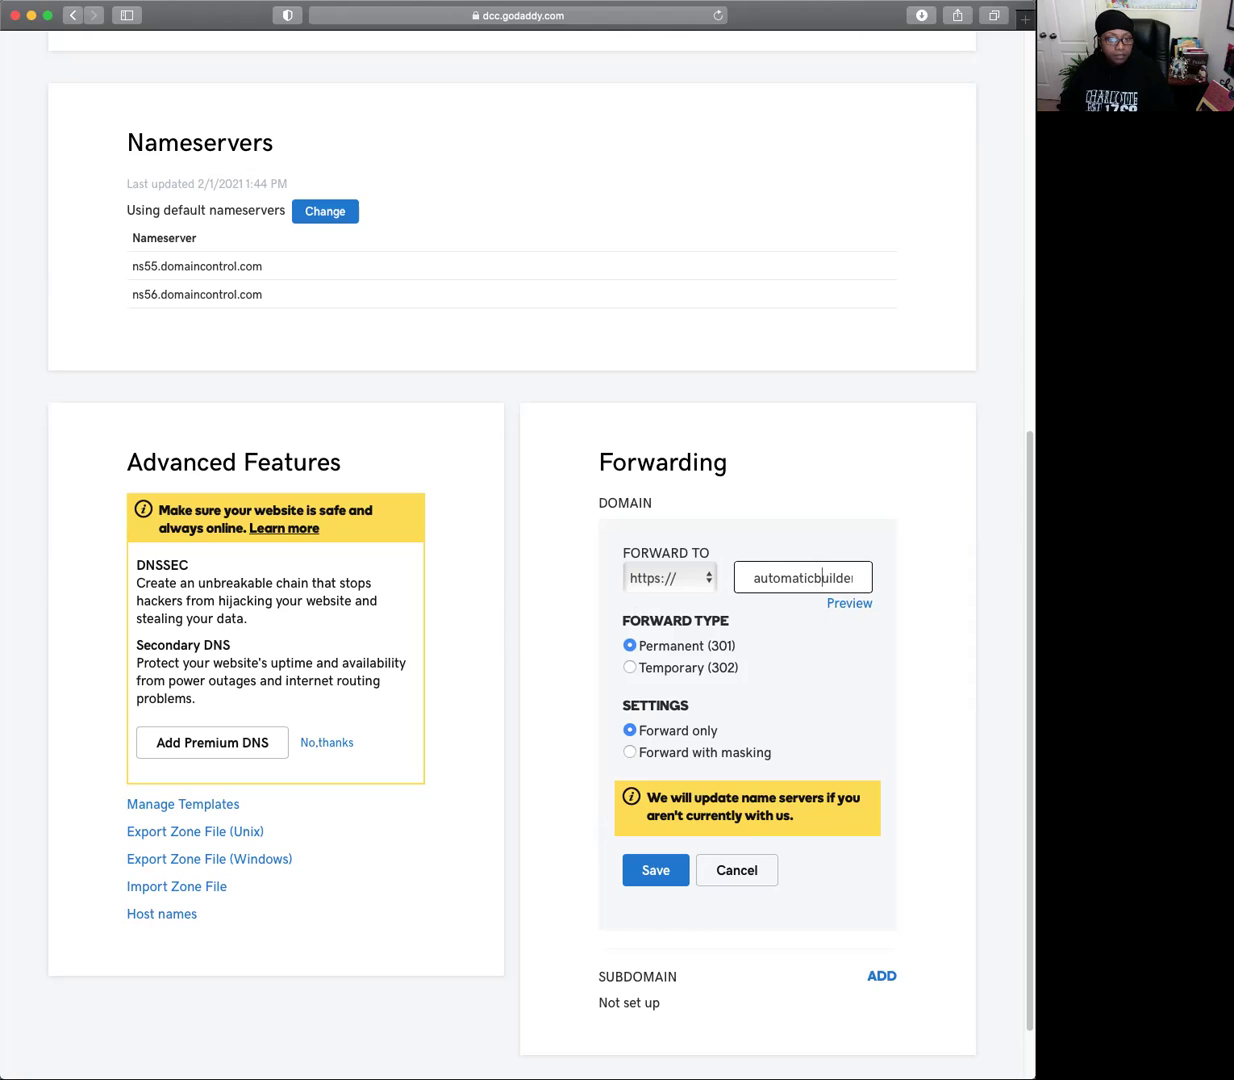
pyautogui.press('Right')
pyautogui.press('Right')
pyautogui.press('Right')
pyautogui.press('Right')
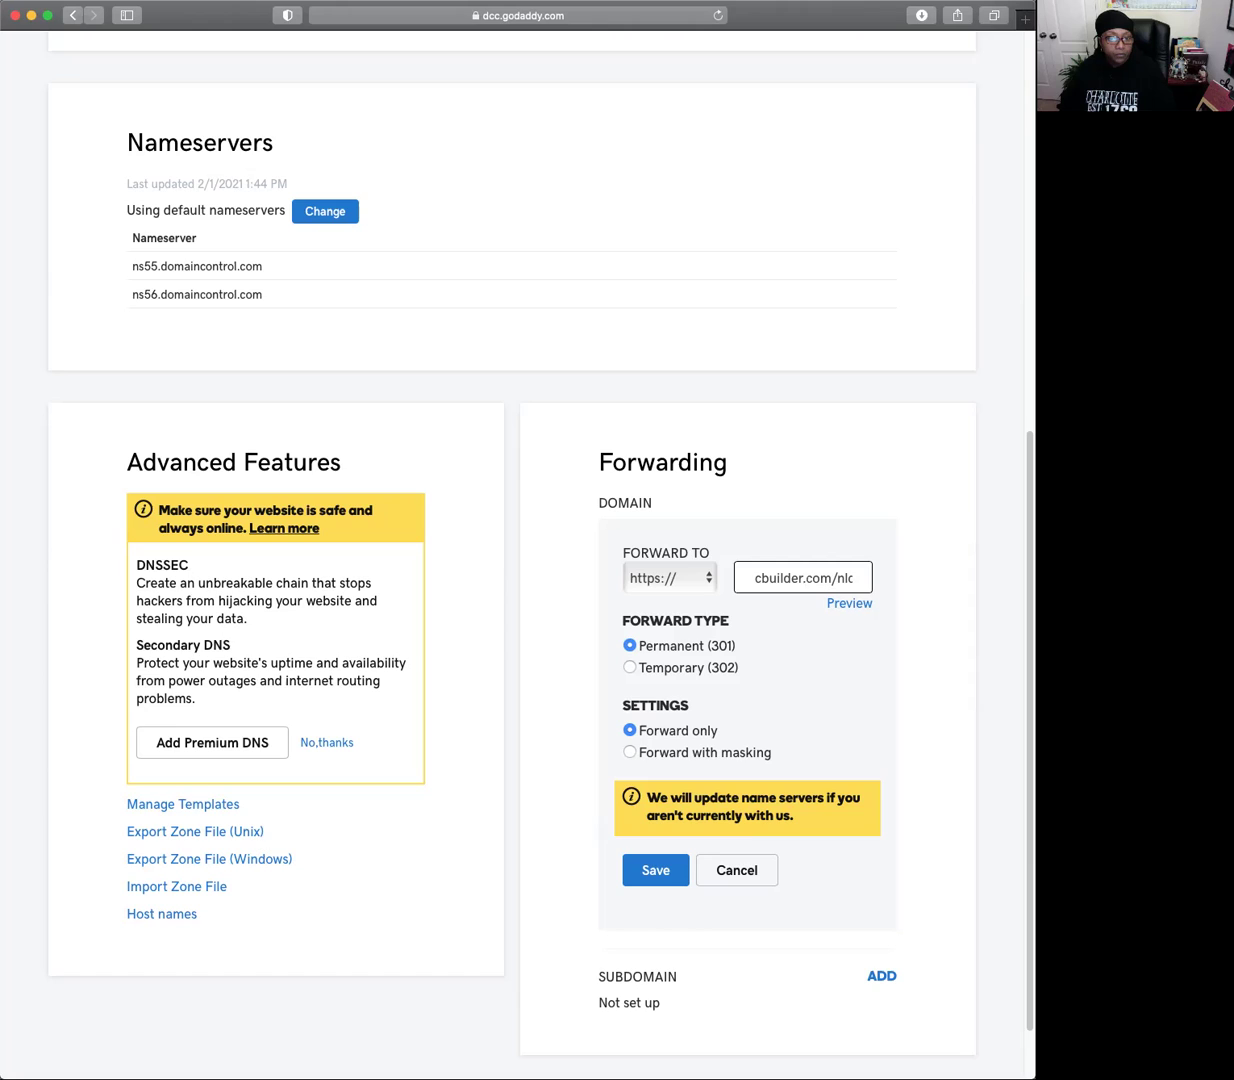
# Verify the nlcp.php referral path and save the permanent, forward-only https forward.
pyautogui.press('Right')
pyautogui.press('Right')
pyautogui.press('Right')
pyautogui.press('Right')
pyautogui.press('Right')
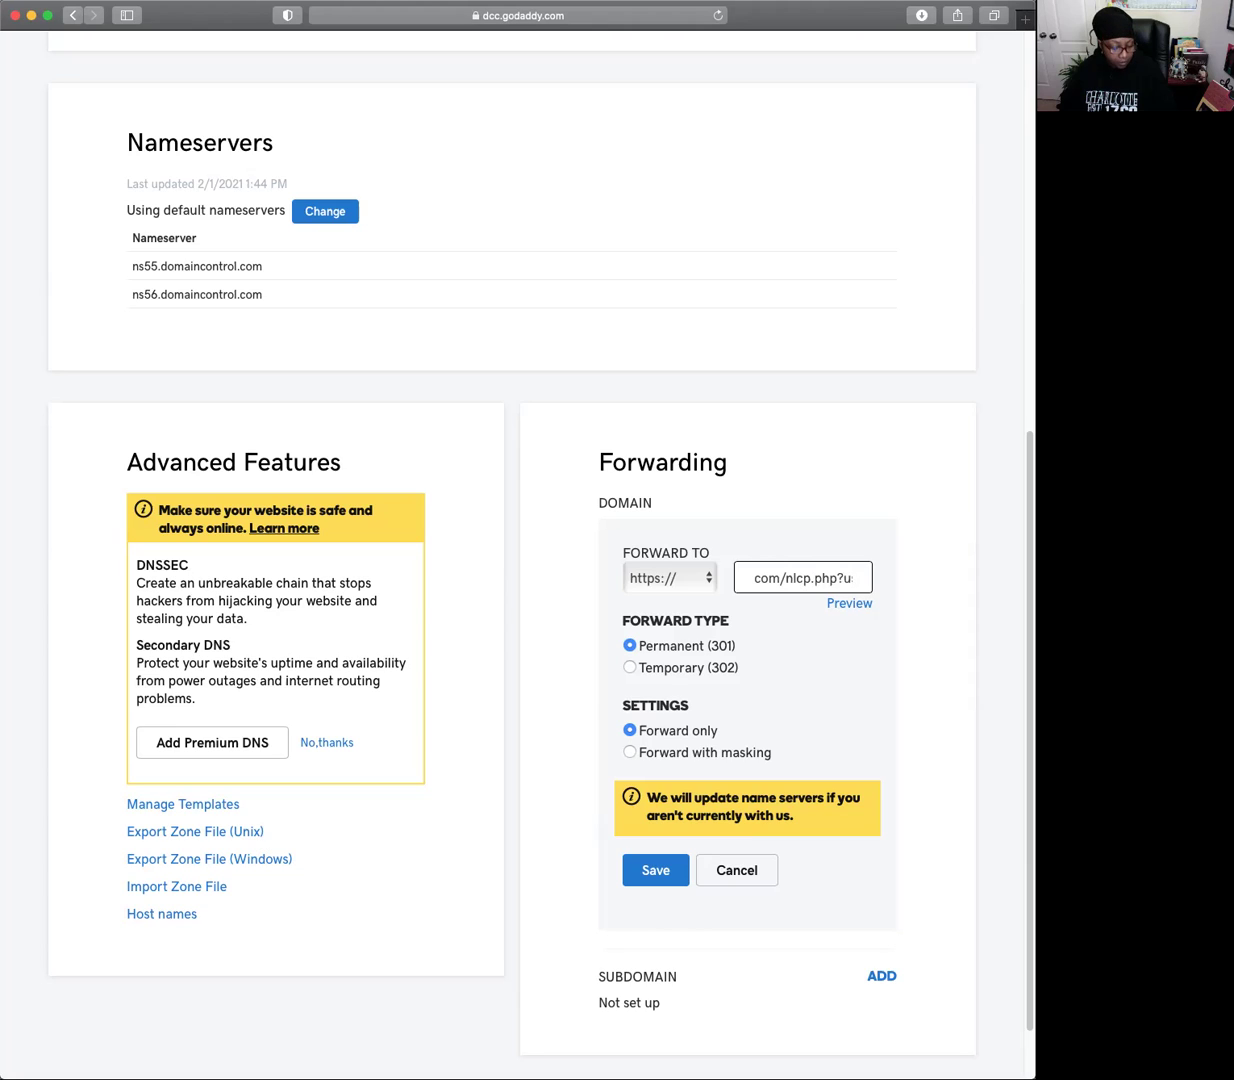
pyautogui.press('Right')
pyautogui.press('Right')
pyautogui.press('Right')
pyautogui.press('Right')
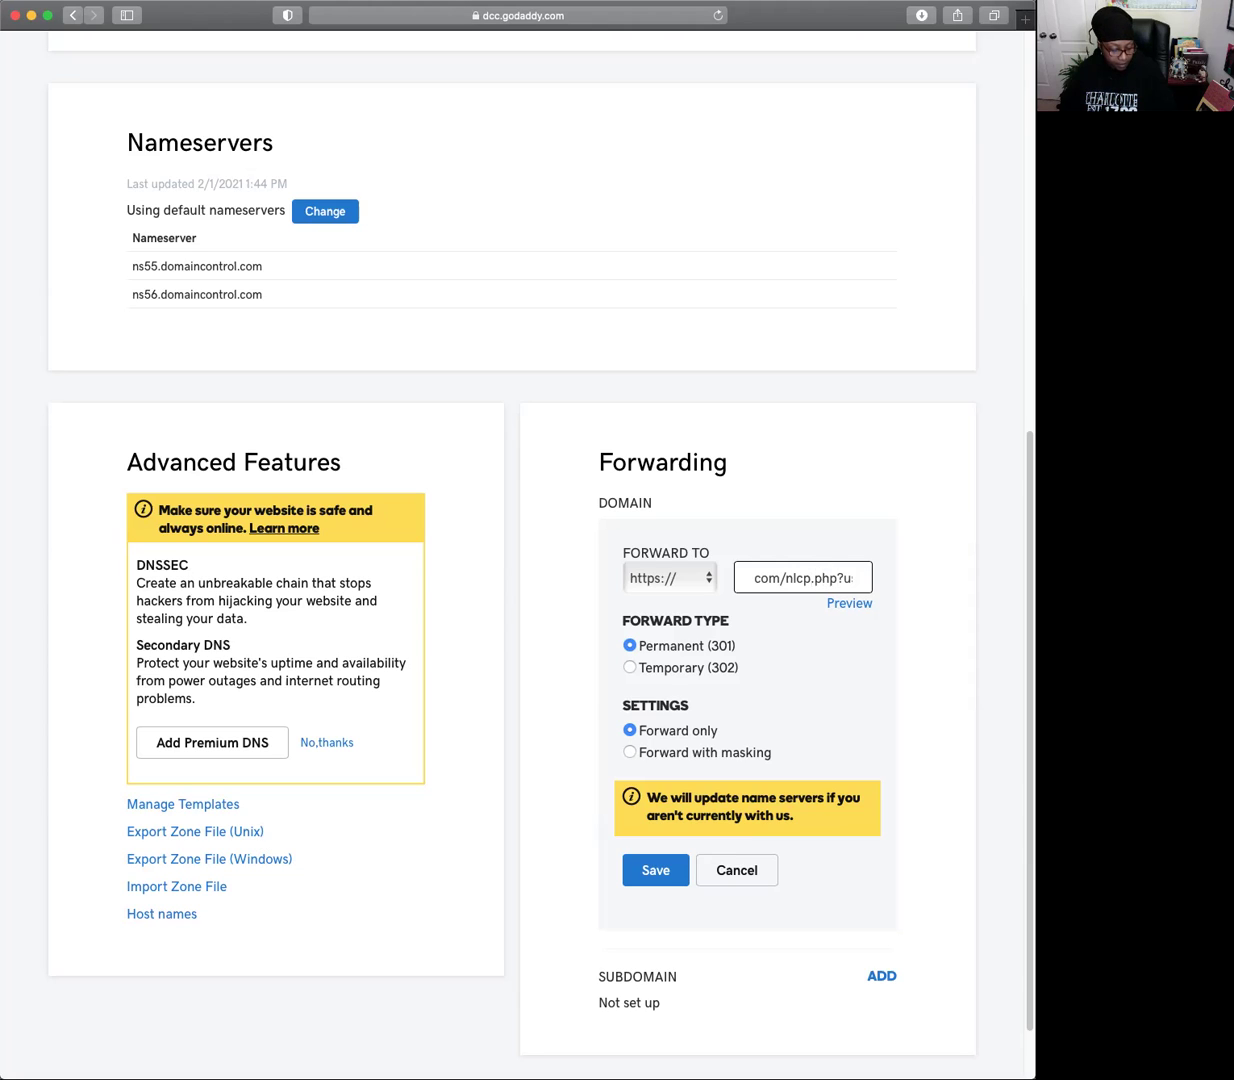
pyautogui.press('Right')
pyautogui.press('Right')
pyautogui.press('Right')
pyautogui.press('Right')
pyautogui.press('Right')
pyautogui.press('Right')
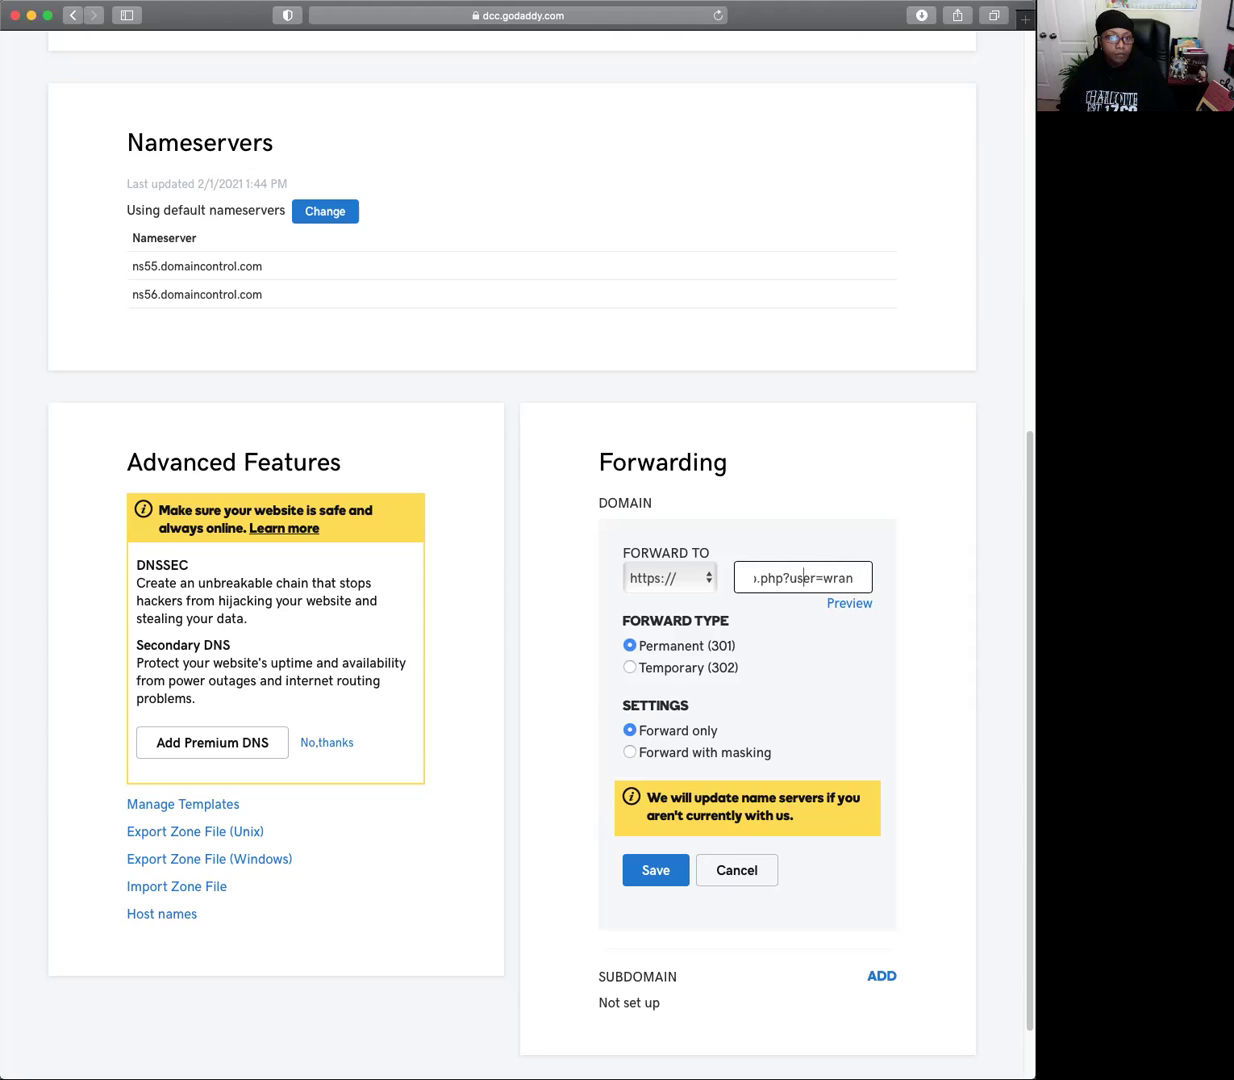
pyautogui.press('Right')
pyautogui.press('Right')
pyautogui.press('Right')
pyautogui.press('Right')
pyautogui.press('Right')
pyautogui.press('Right')
pyautogui.press('Right')
pyautogui.press('Right')
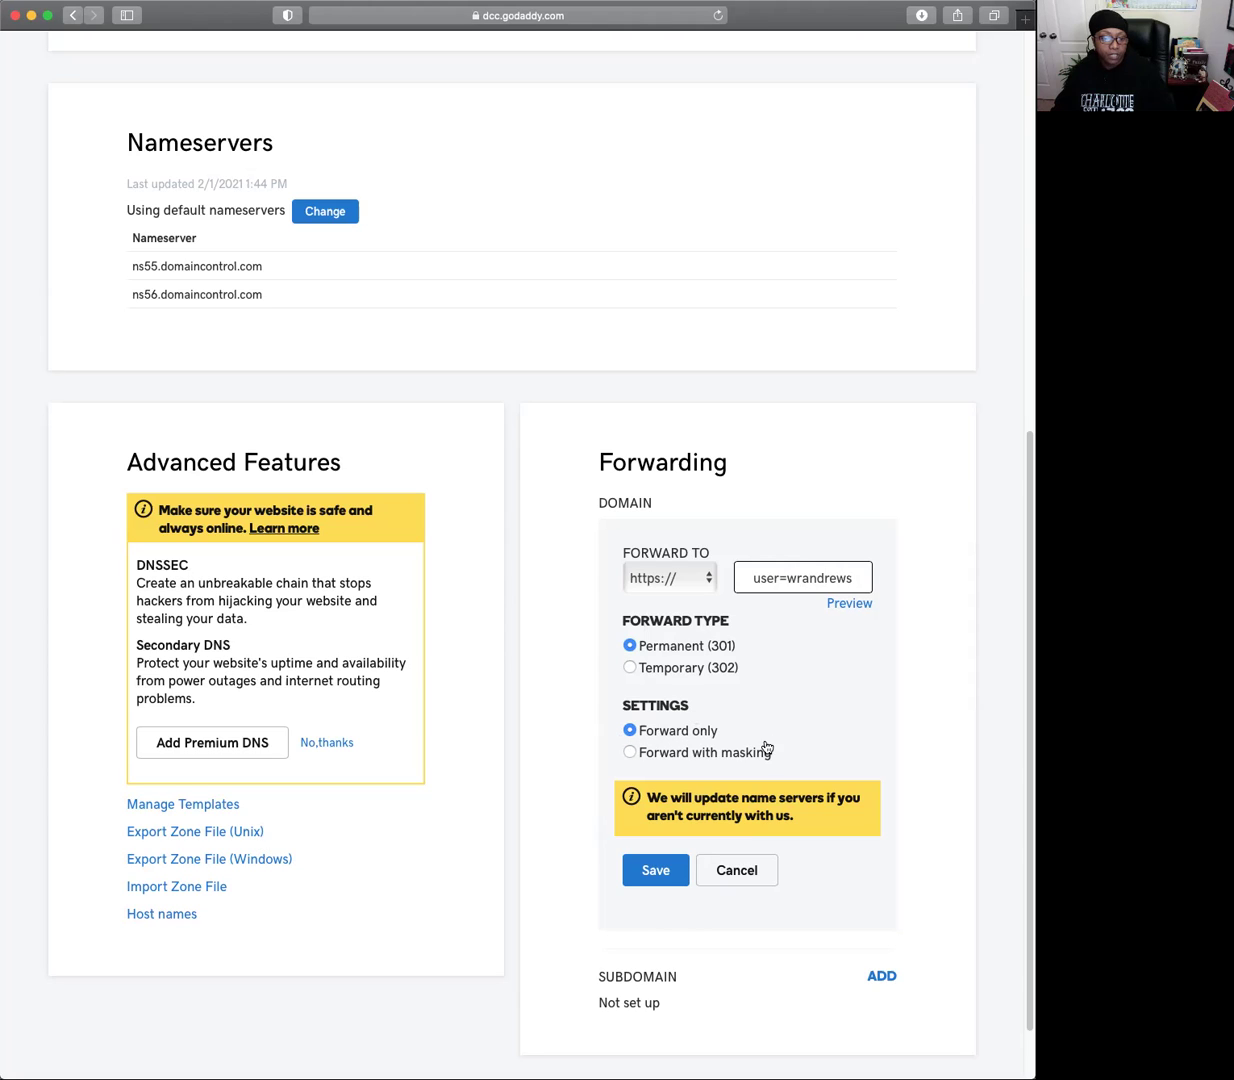
pyautogui.click(657, 876)
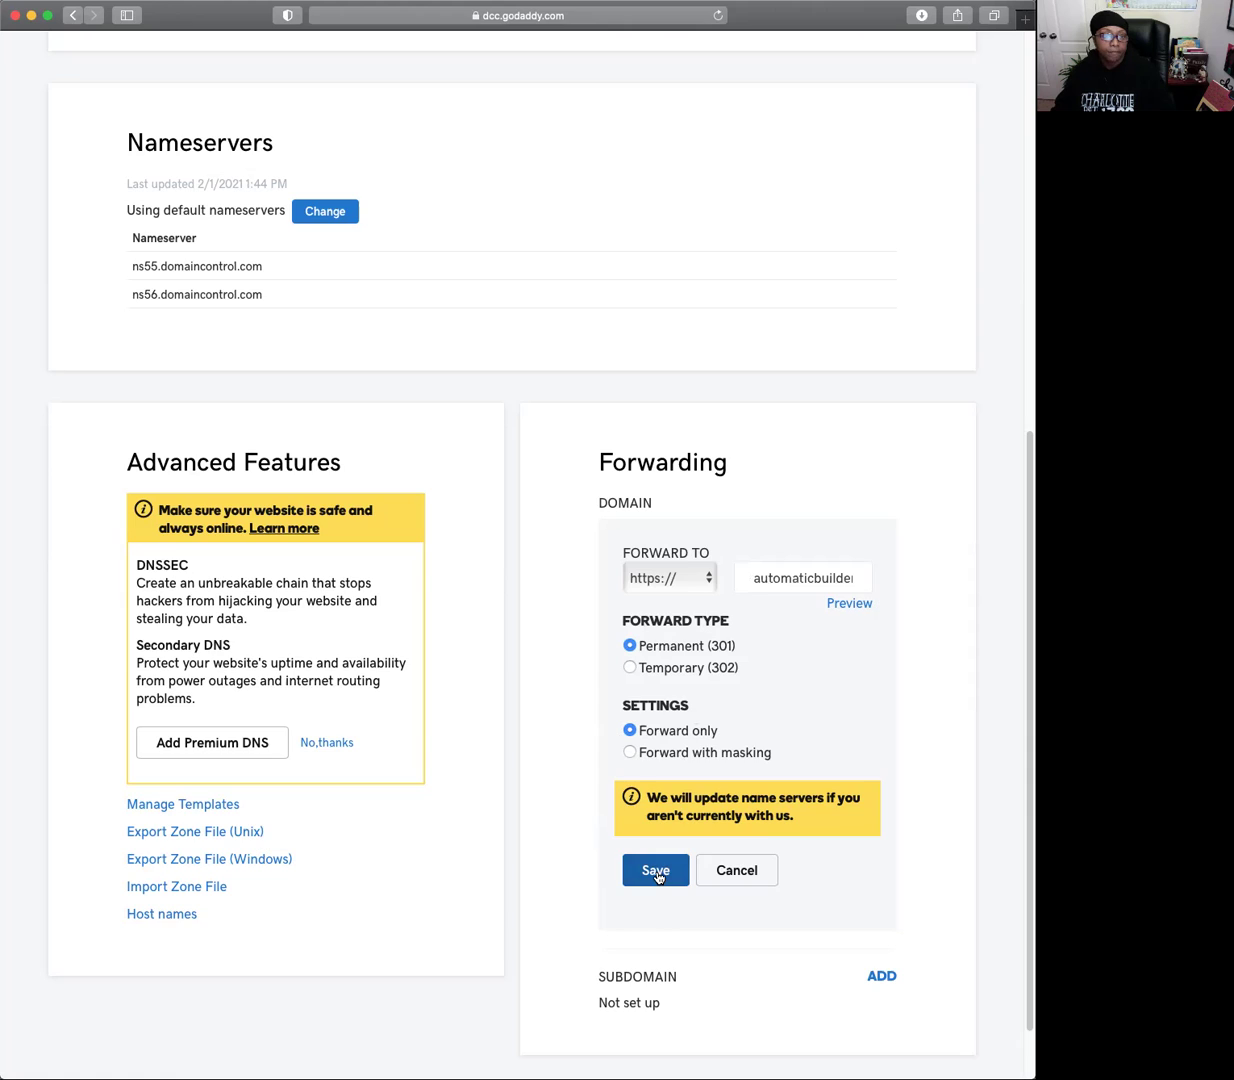